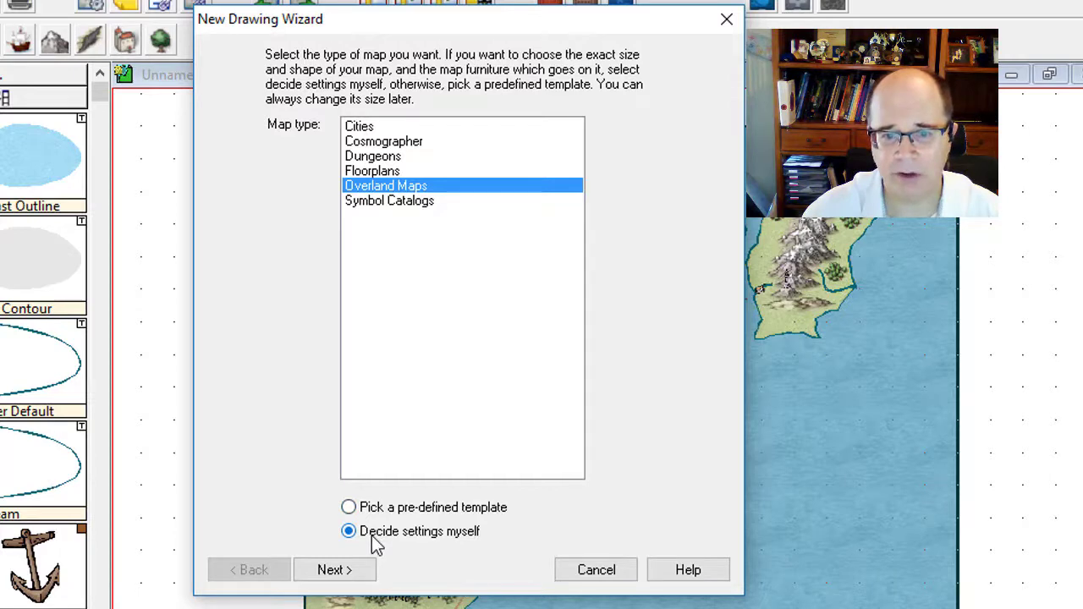
- Set up a new overland map with self-decided settings in the Annual BW Fantasy style
left_click(331, 570)
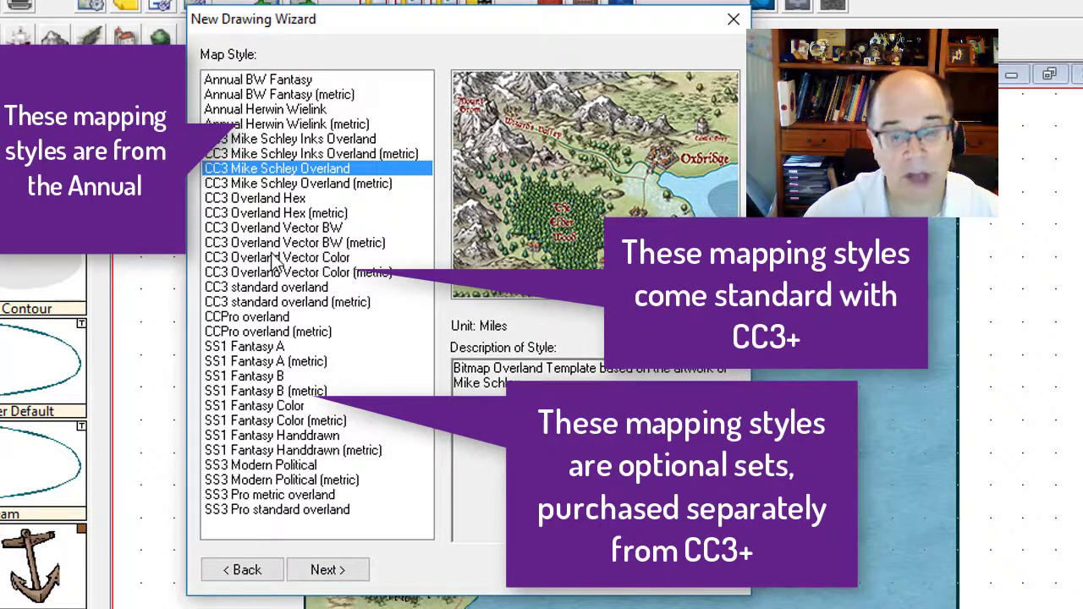
left_click(286, 81)
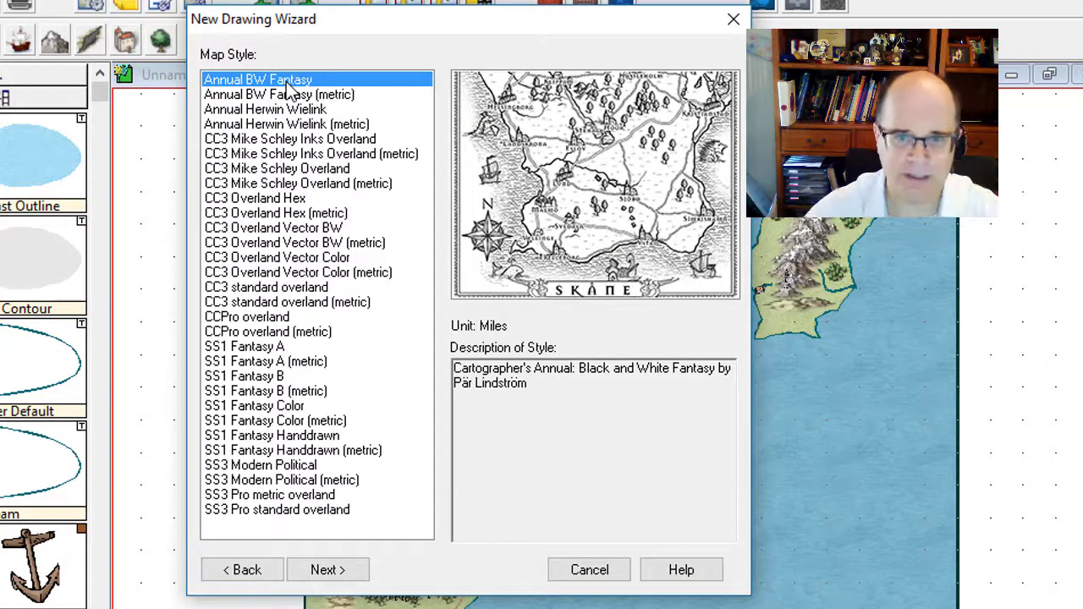
left_click(351, 572)
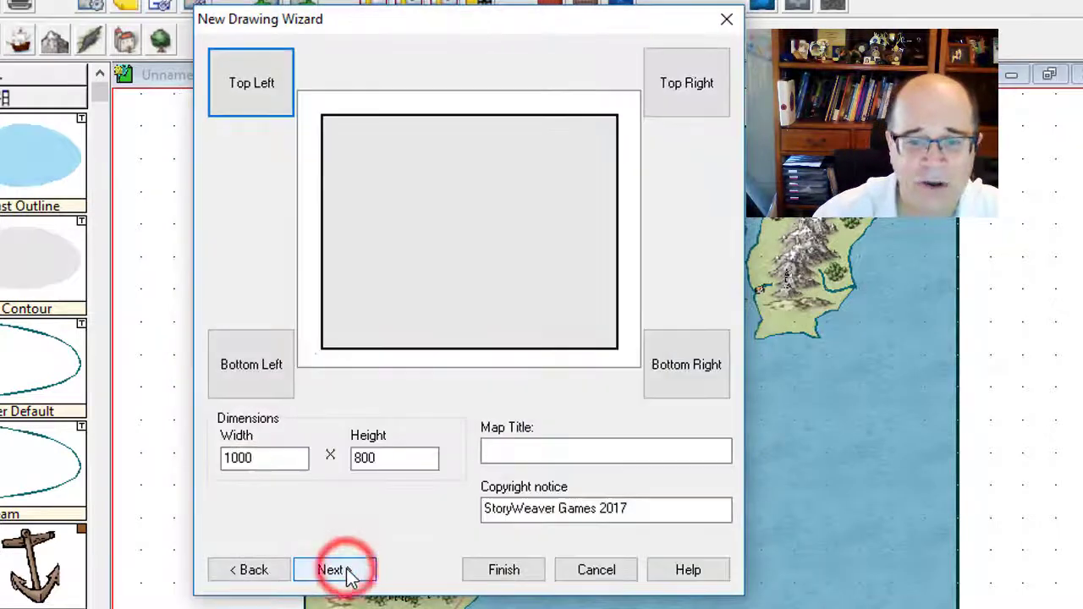
- Set the map dimensions to 500 wide by 400 high
double_click(279, 457)
type("5")
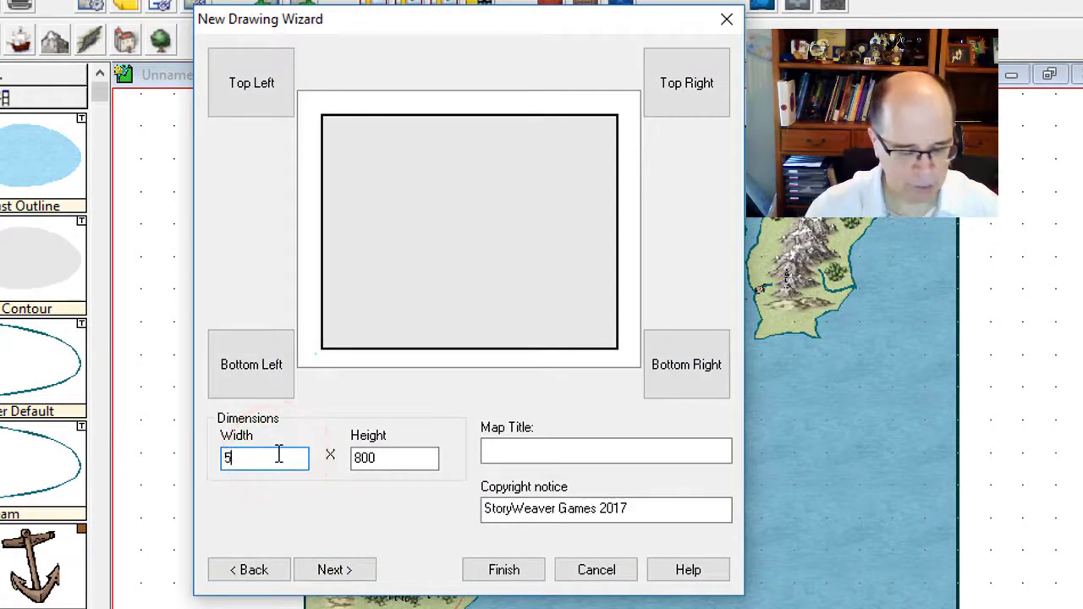
type("00")
key("Tab")
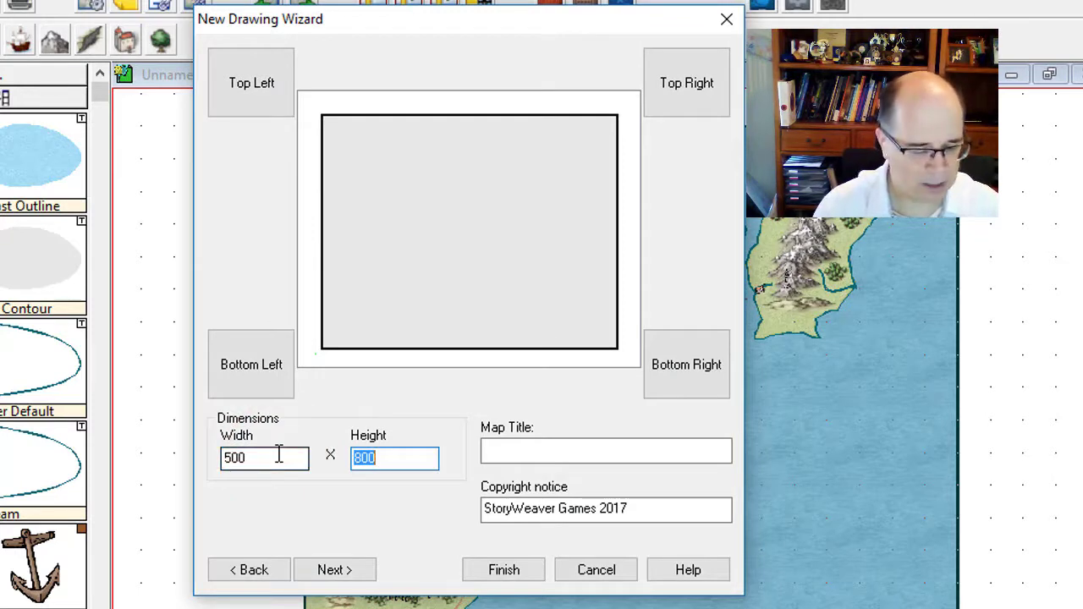
type("400")
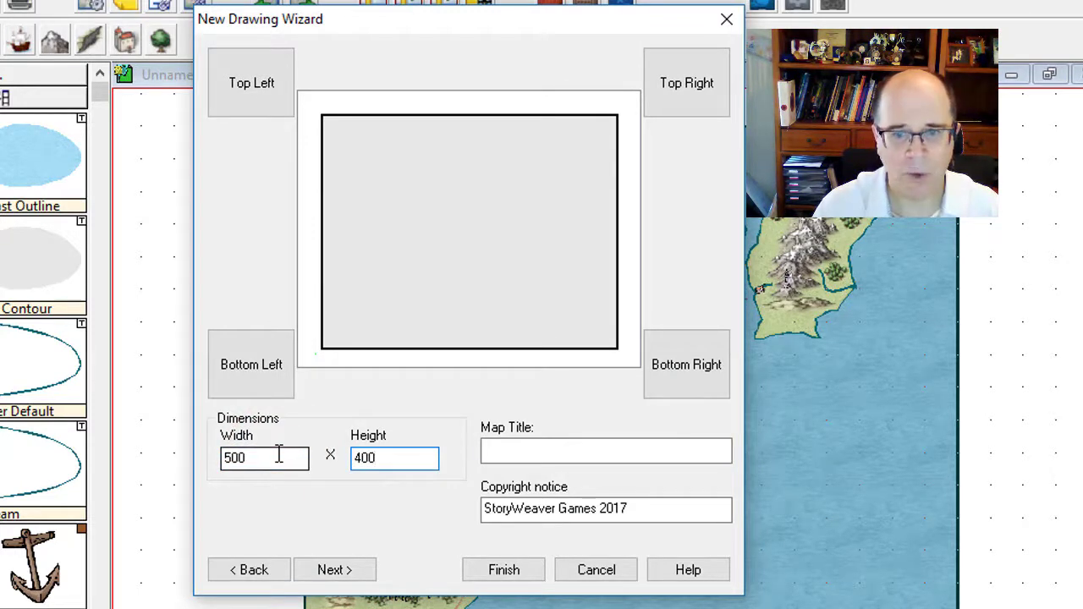
key("Tab")
double_click(247, 462)
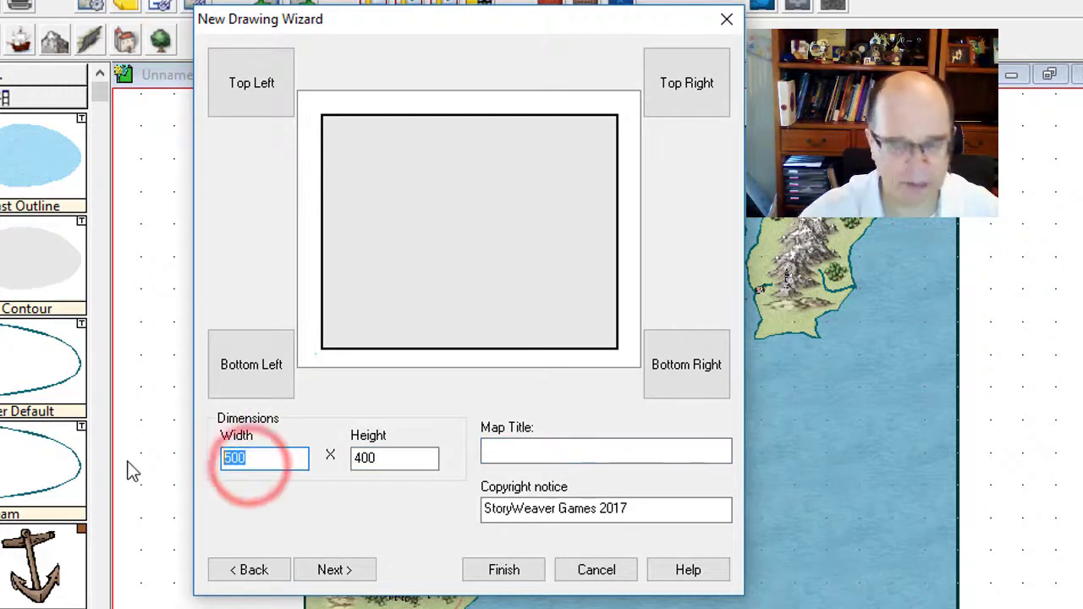
key("Tab")
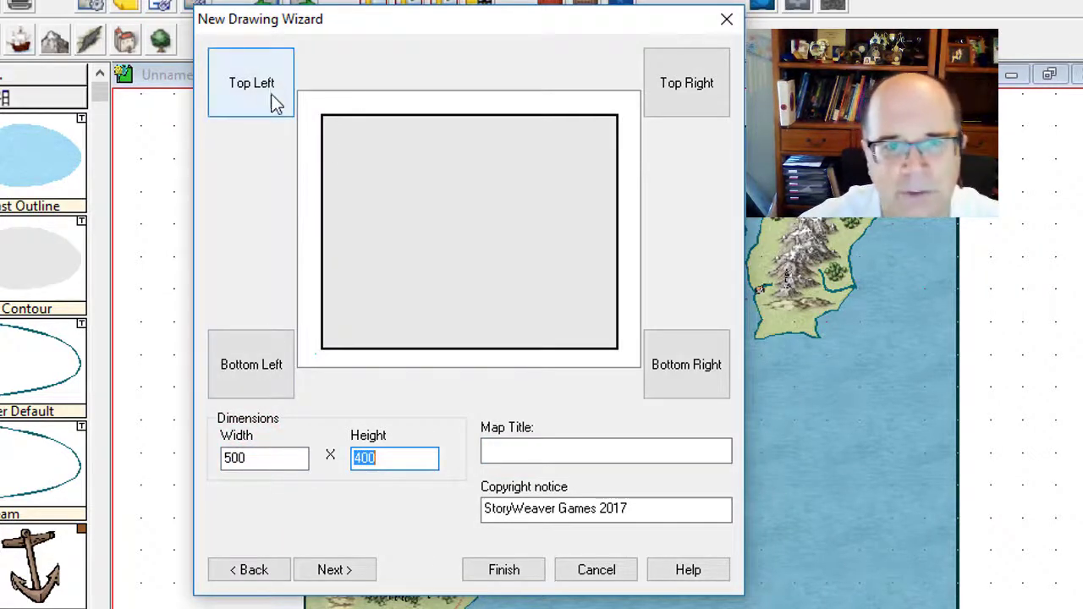
- Leave the map title blank, accept the solid background without a grid overlay or multiple levels, and finish the wizard
left_click(537, 453)
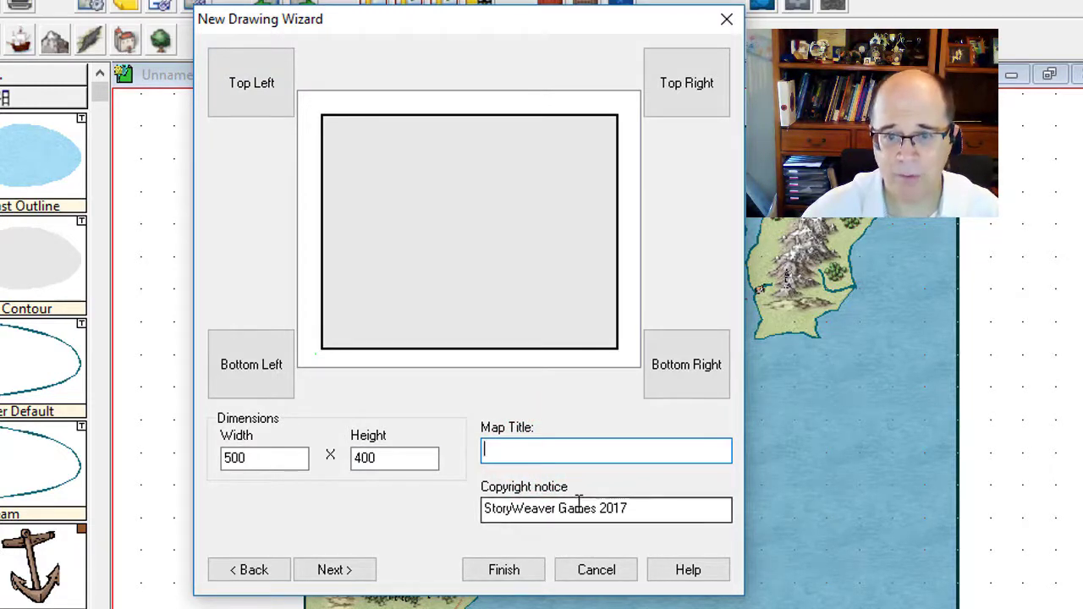
left_click(357, 571)
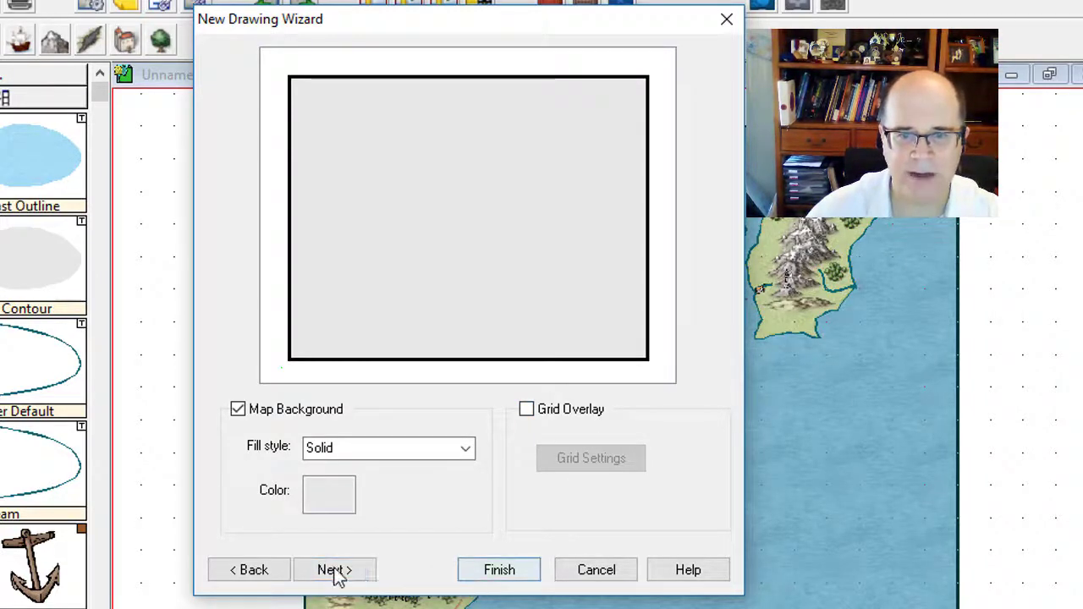
left_click(334, 571)
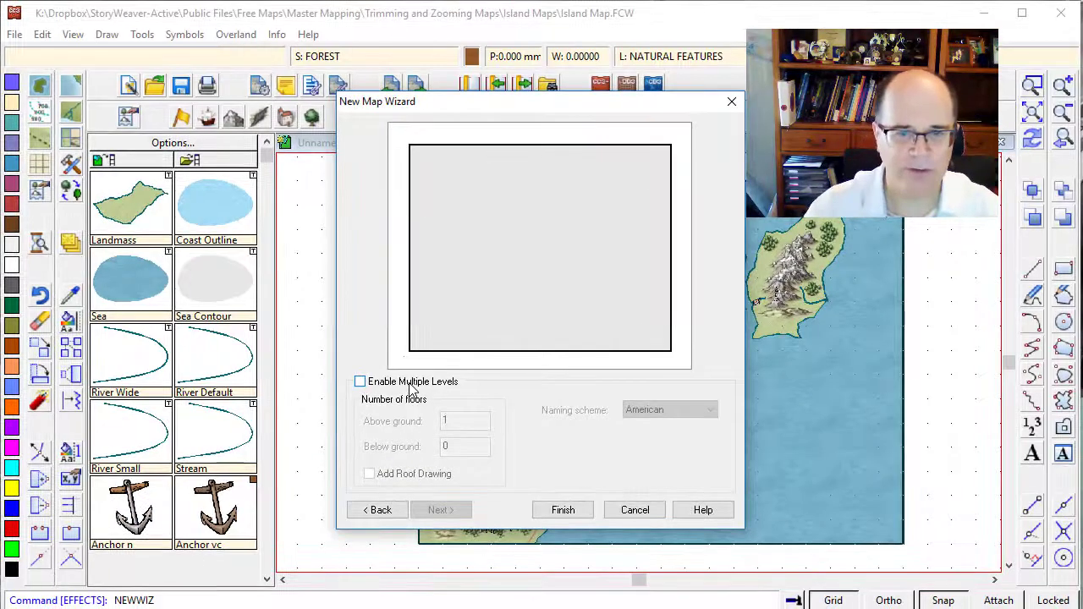
left_click(560, 510)
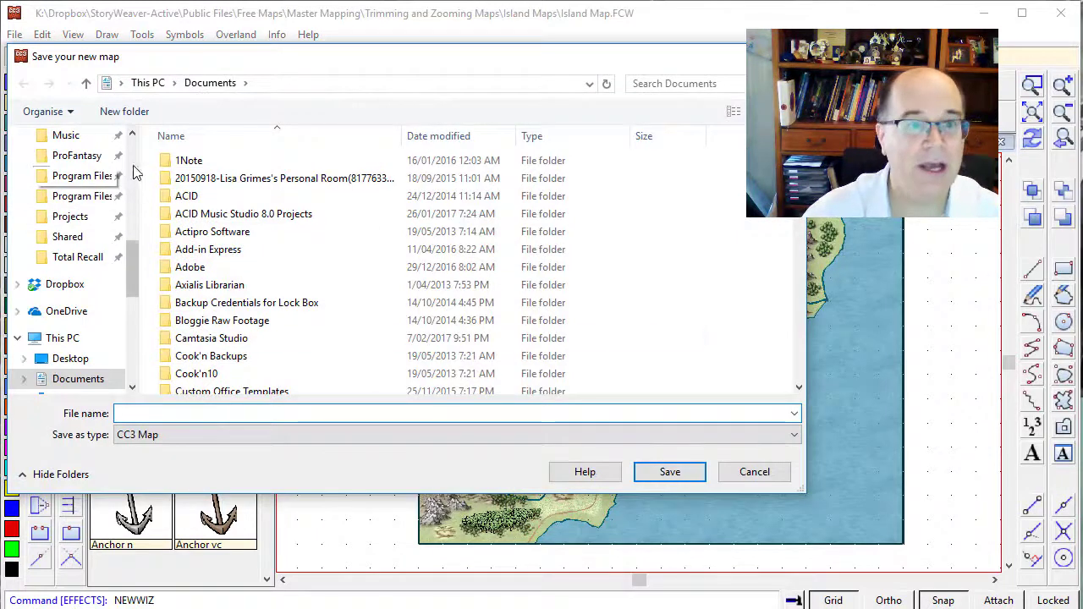
- Browse to the SW-Mapping folder inside Dropbox's StoryWeaver-Active folder as the save location
left_click(133, 165)
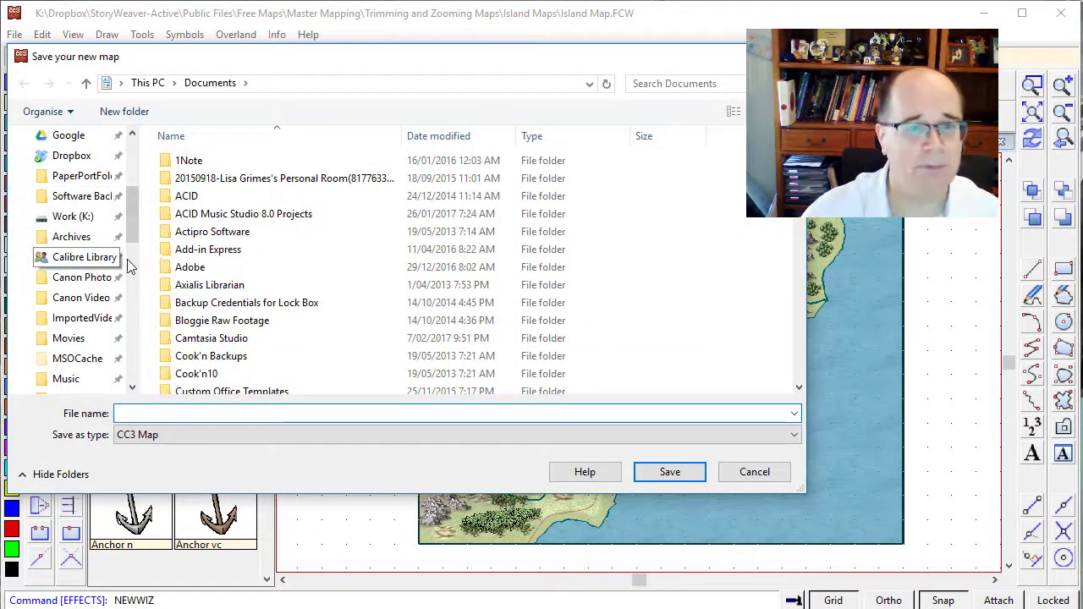
left_click(64, 159)
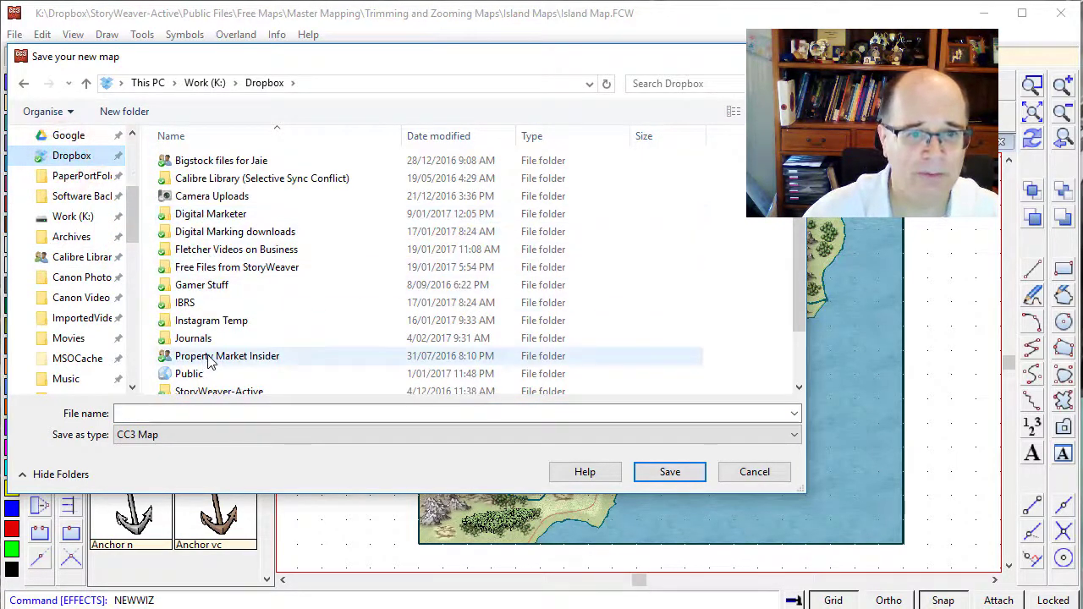
scroll(210, 360, "down", 1)
double_click(229, 331)
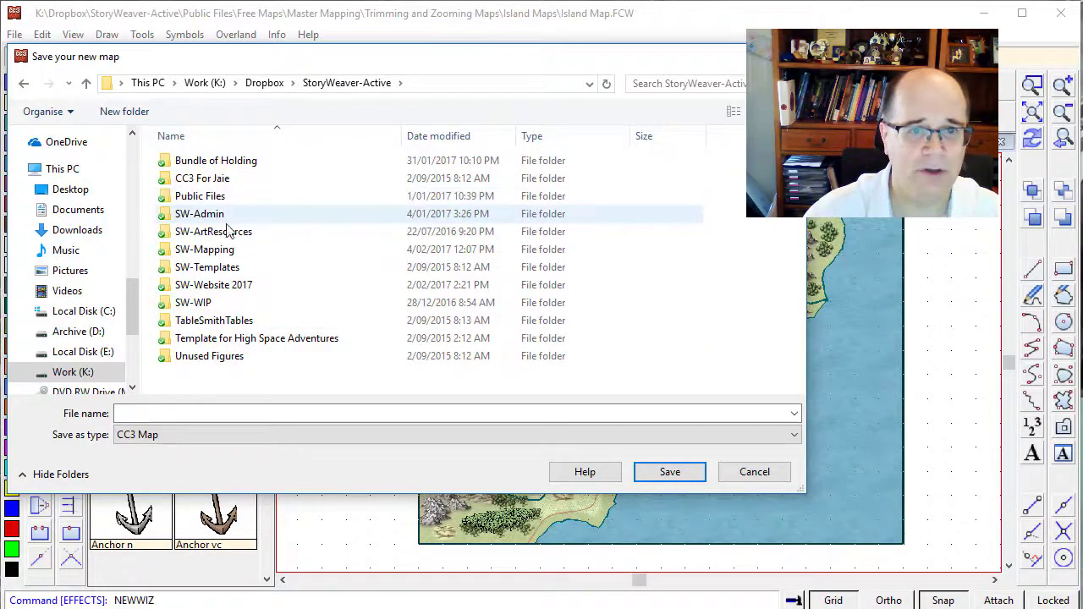
double_click(224, 253)
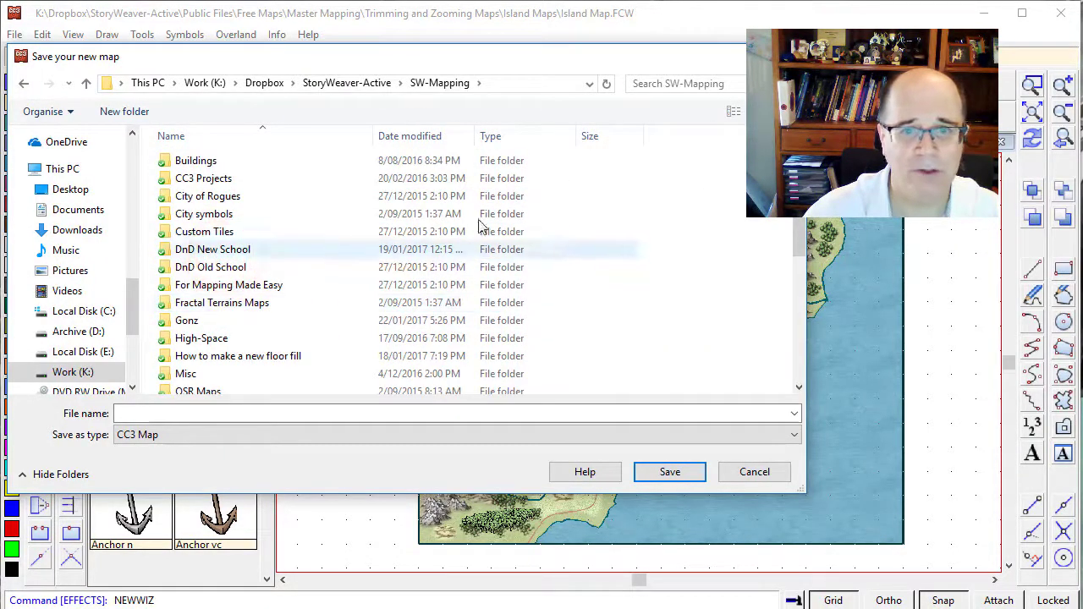
- Create a new folder named BW Overland Map Tutorial in SW-Mapping and open it
left_click(124, 111)
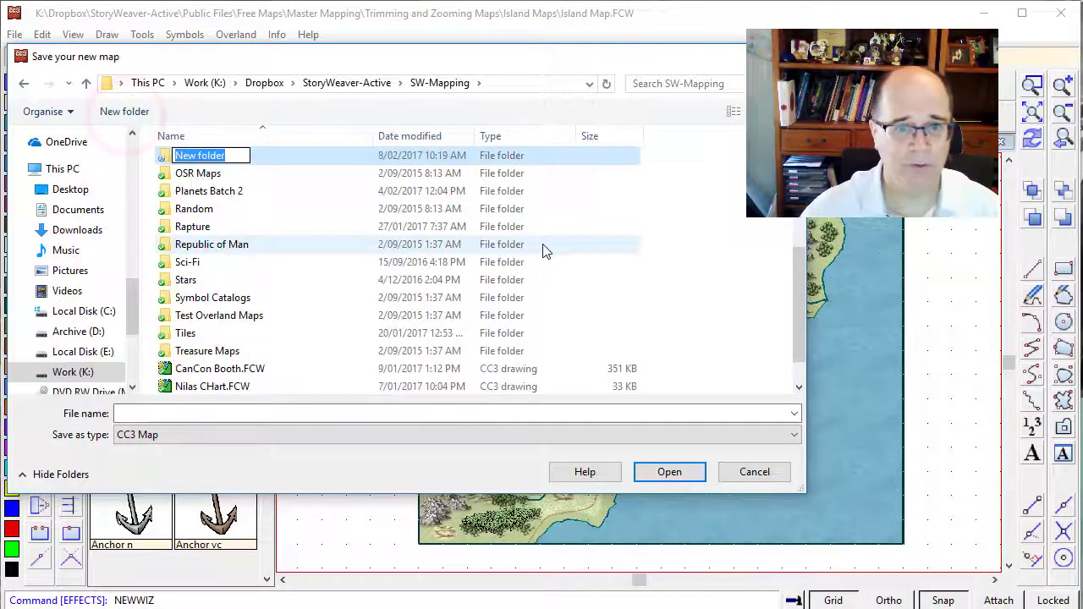
type("BW Overland")
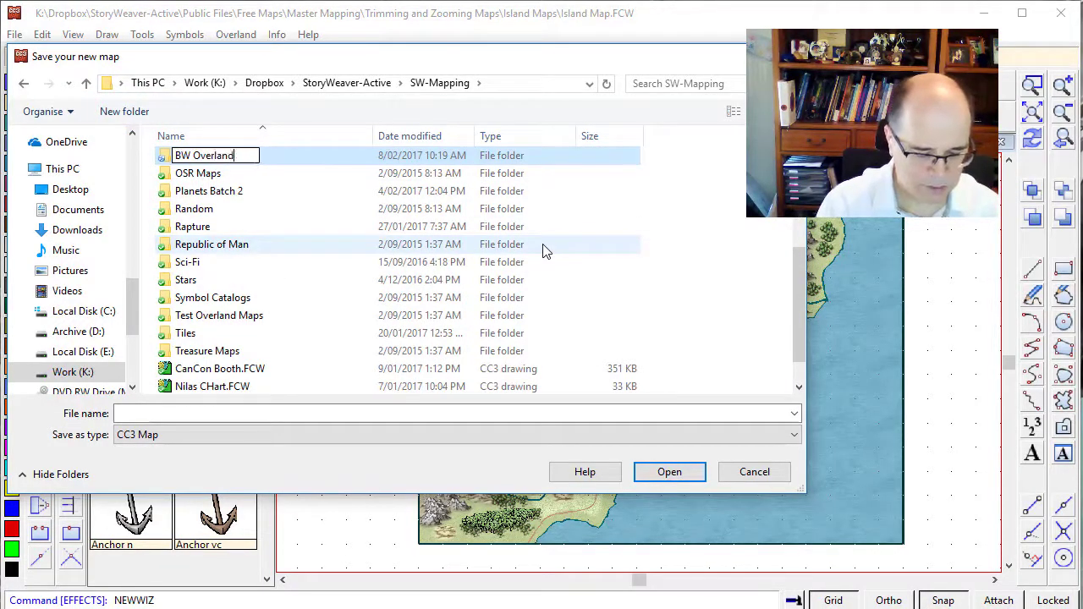
type(" Map ")
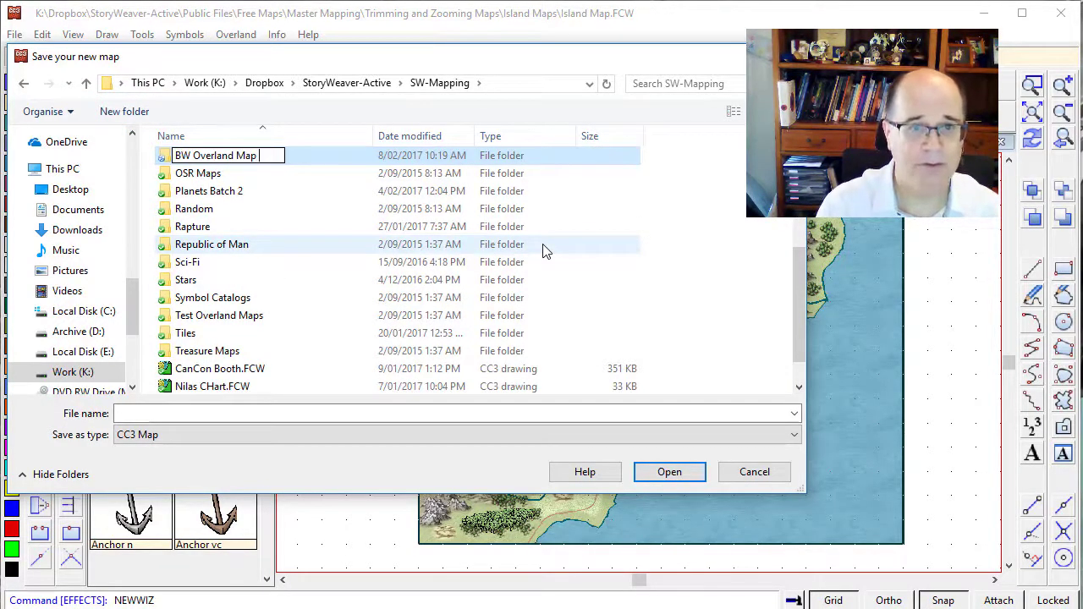
type("Tutr")
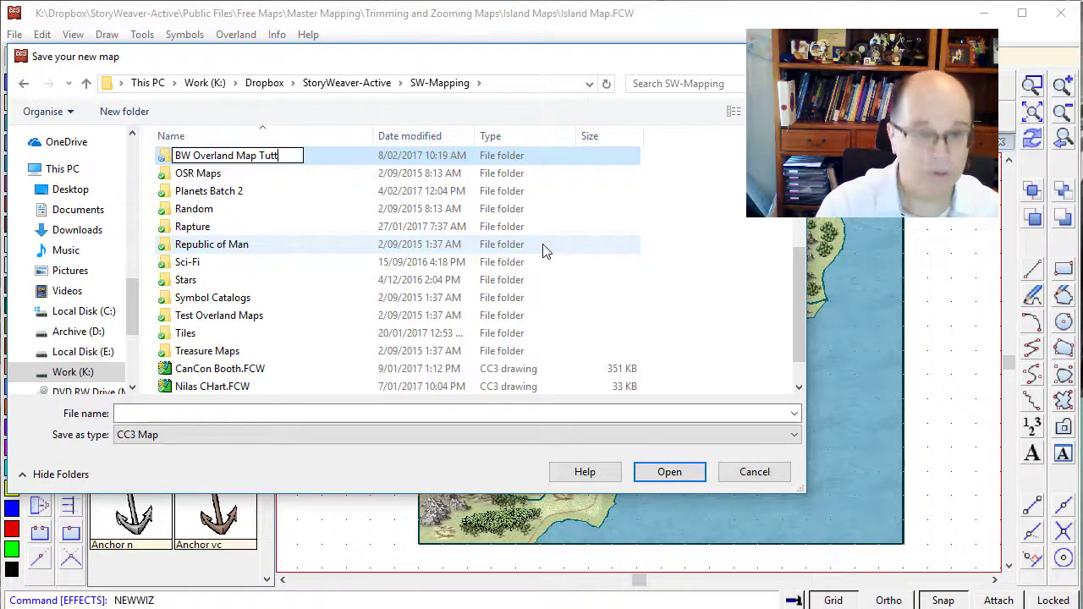
type("orial")
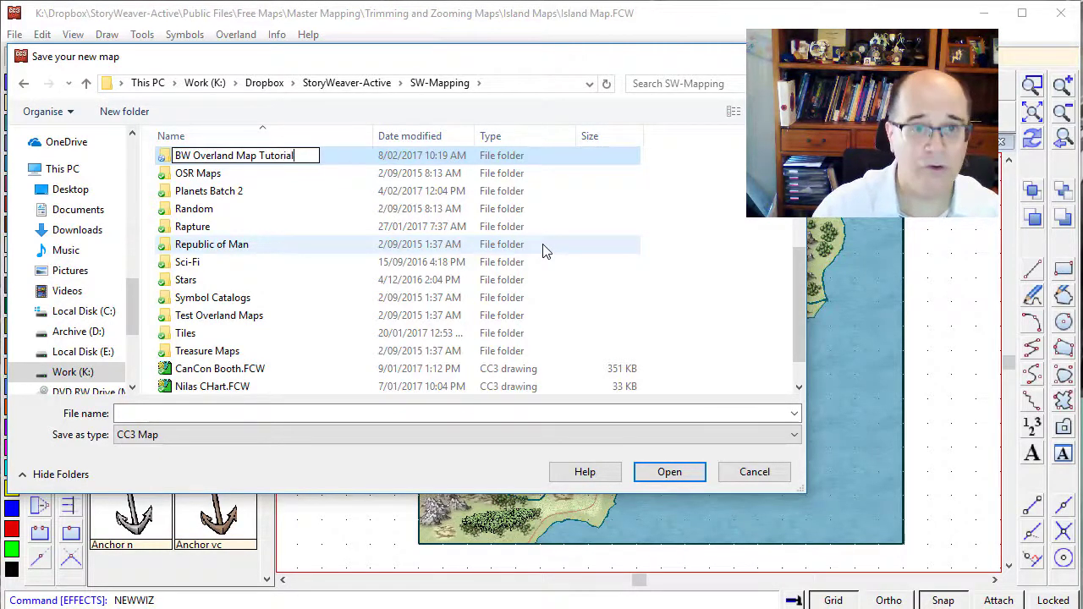
key("Return")
key("Return")
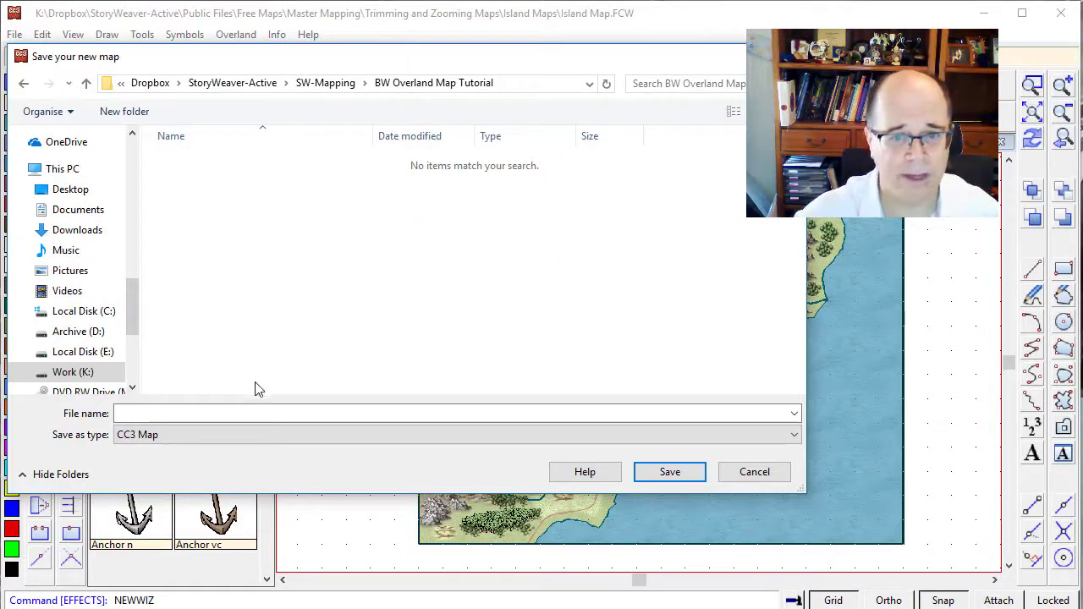
- Save the new map under the file name BW Overland Map Tutorial
left_click(269, 411)
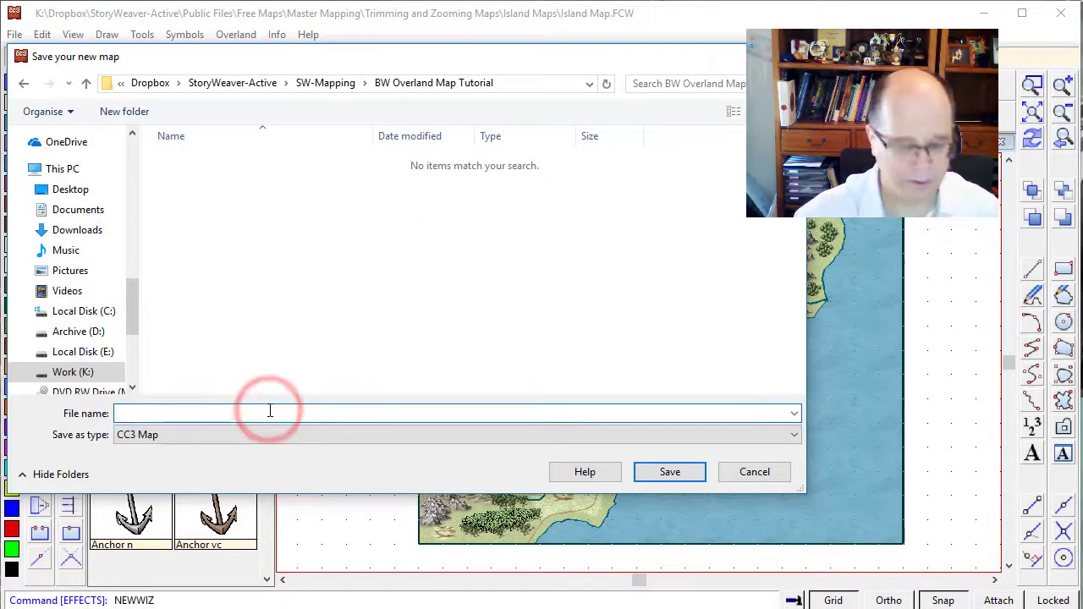
type("BW Overland Map")
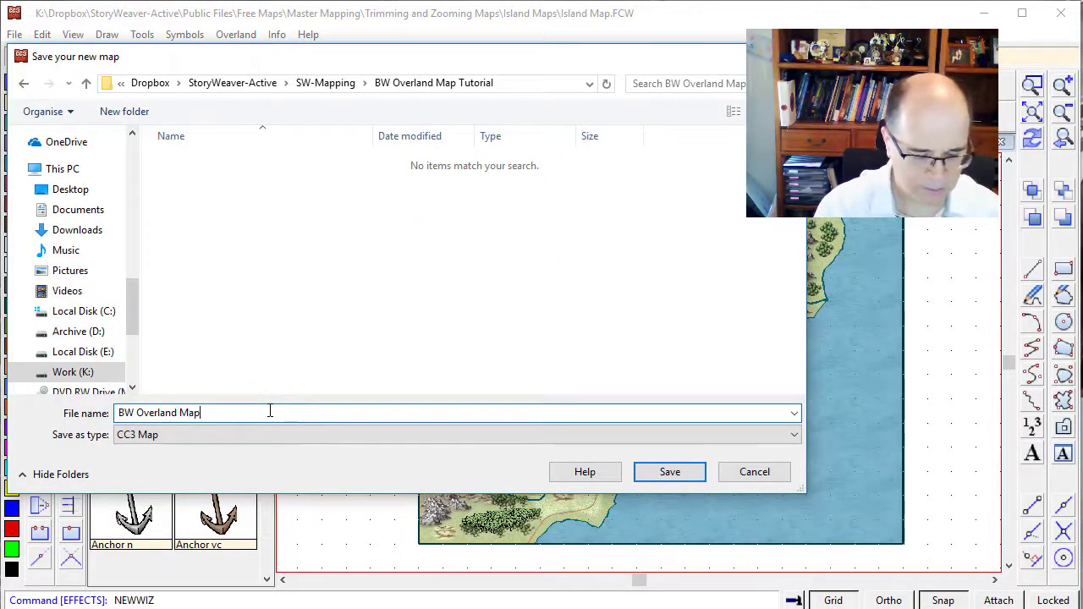
type(" Tutorial")
key("Return")
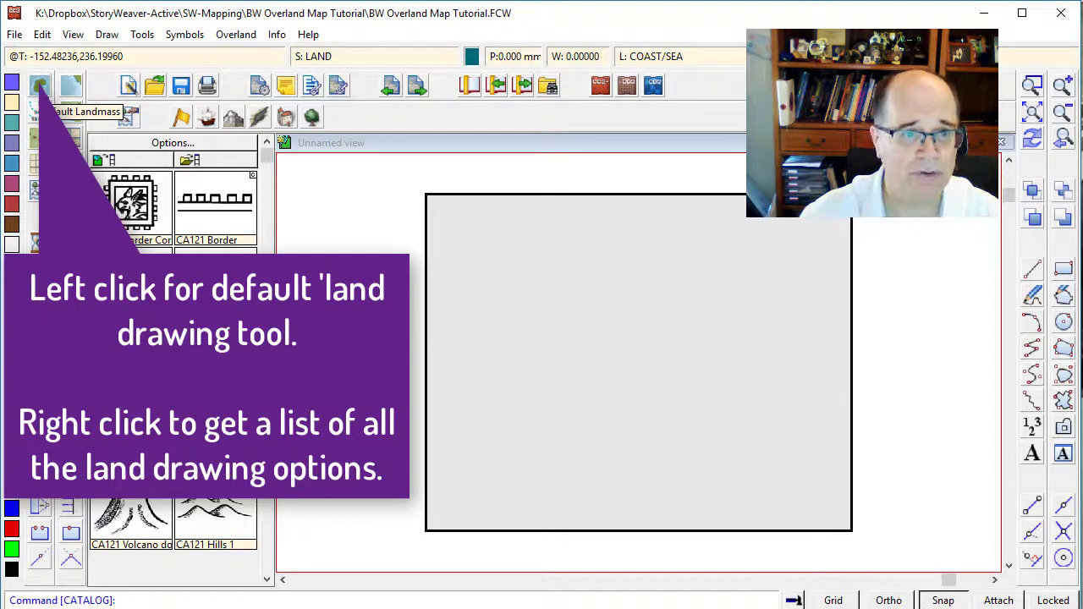
- Examine the list of land drawing tools offered for the Annual BW Fantasy style, then close it without choosing one
left_click(38, 87)
right_click(39, 86)
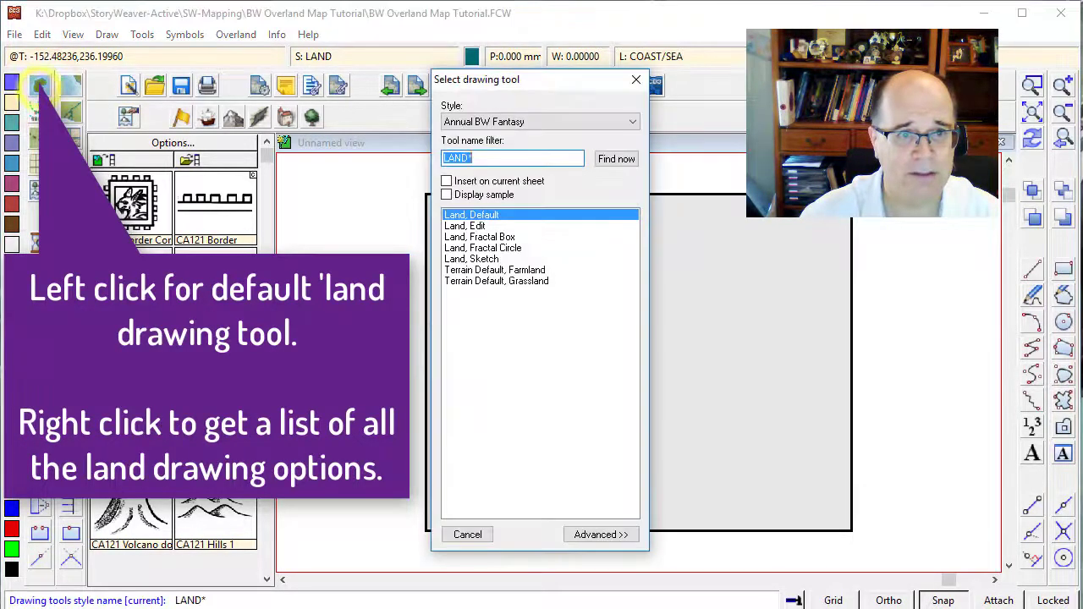
left_click(637, 79)
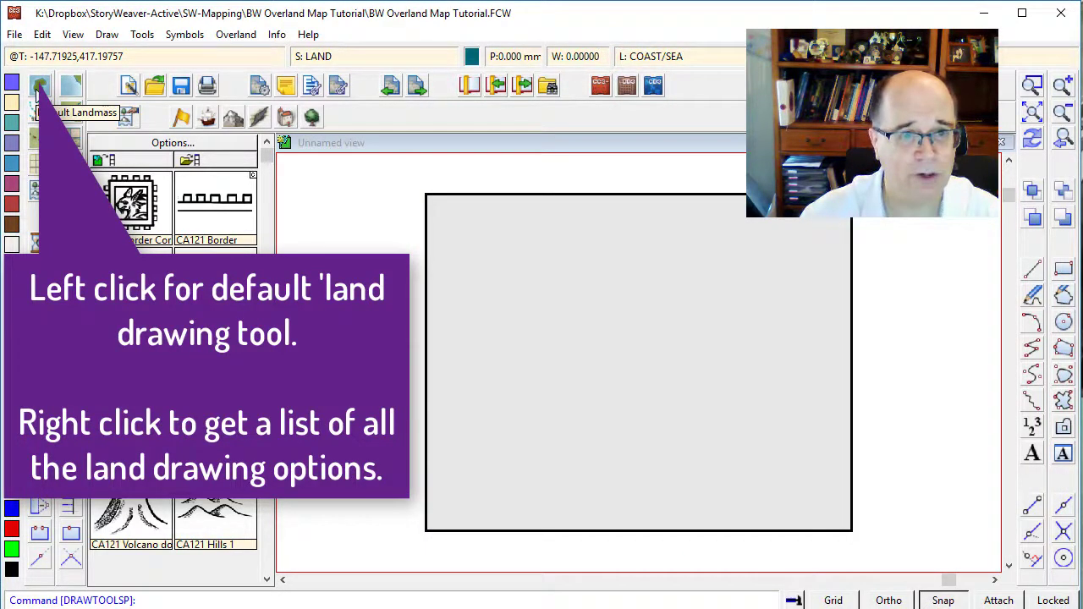
left_click(39, 89)
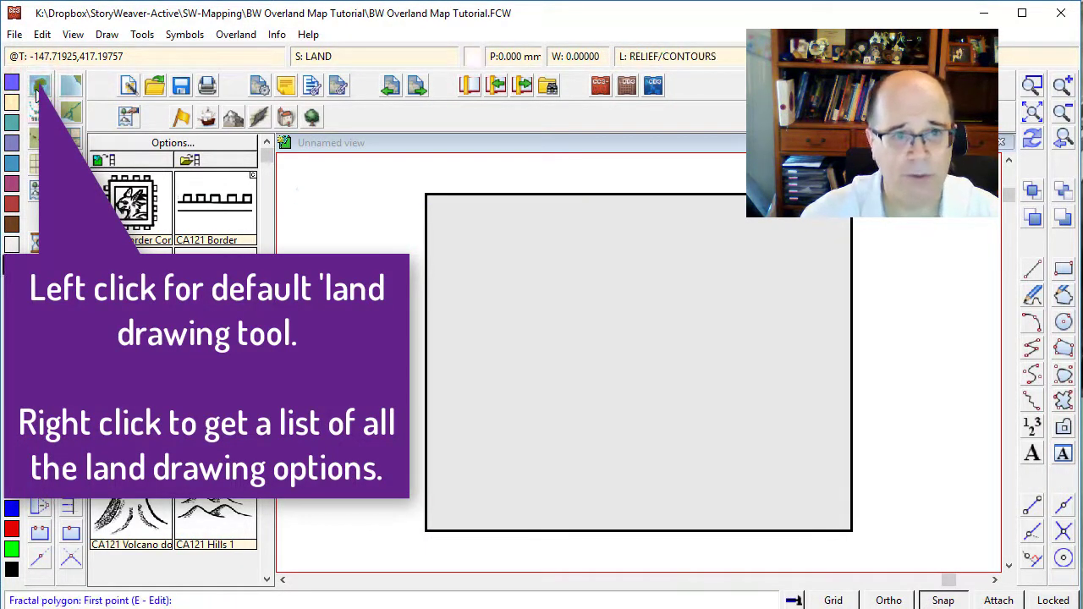
right_click(38, 90)
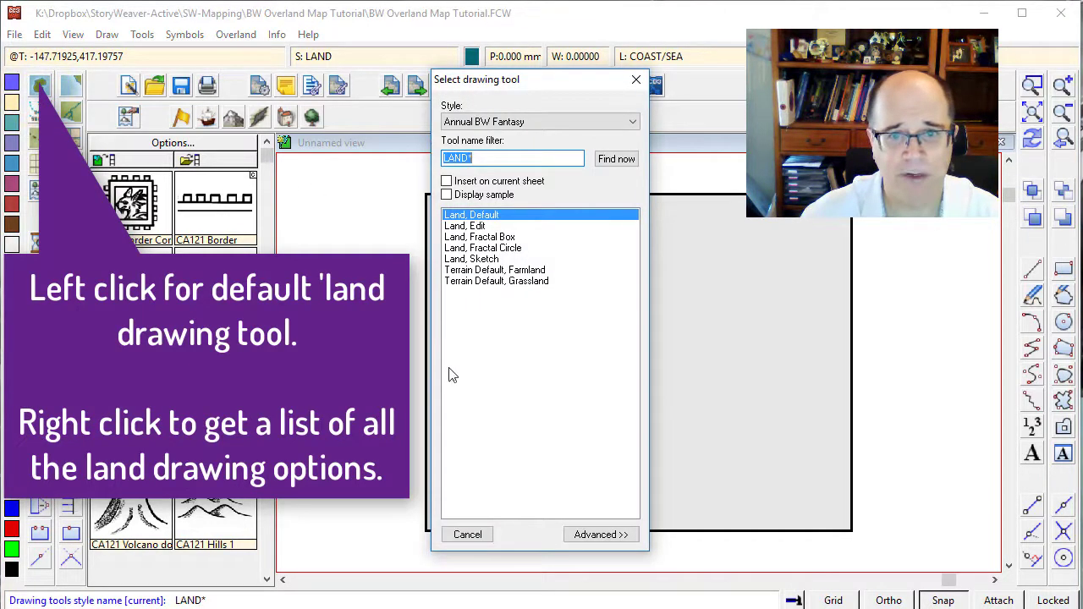
left_click(637, 79)
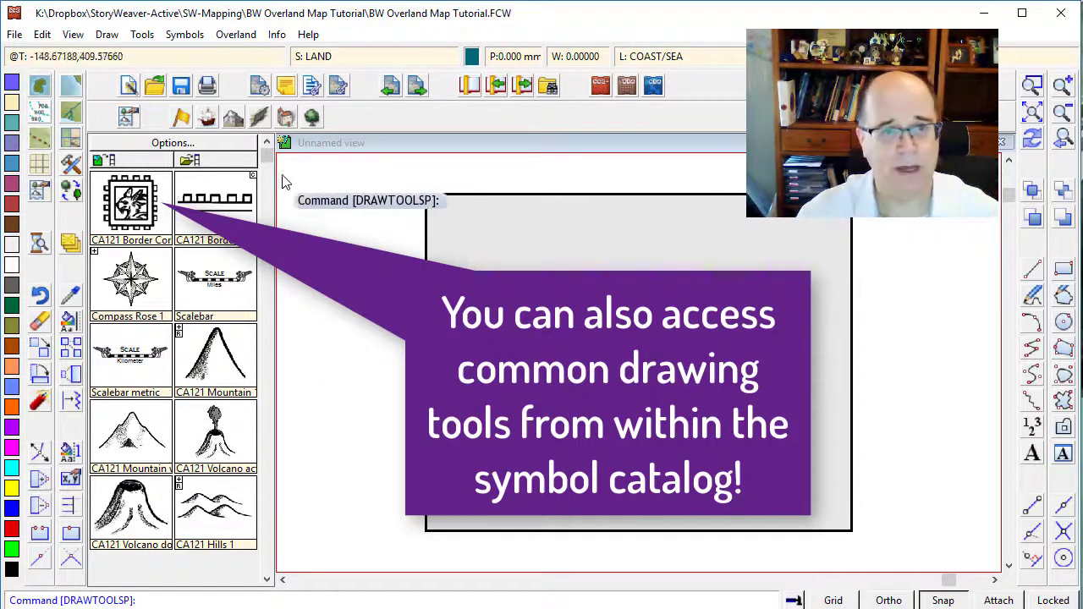
- Load the mountain symbol catalog and use the Land tool to trace the northern coast from above the map border, curving southeast
left_click(234, 119)
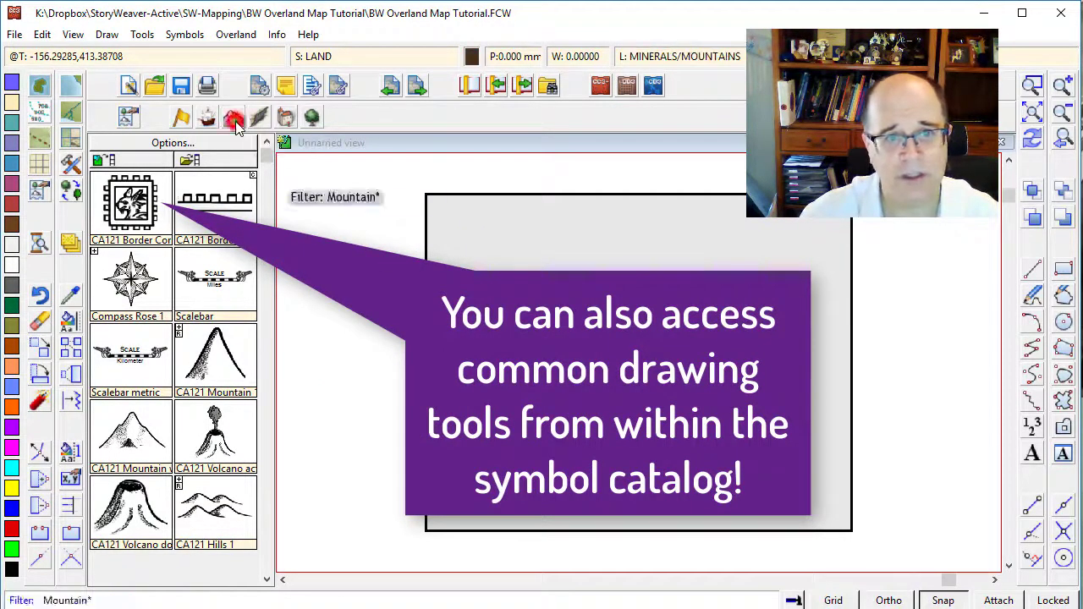
left_click(266, 156)
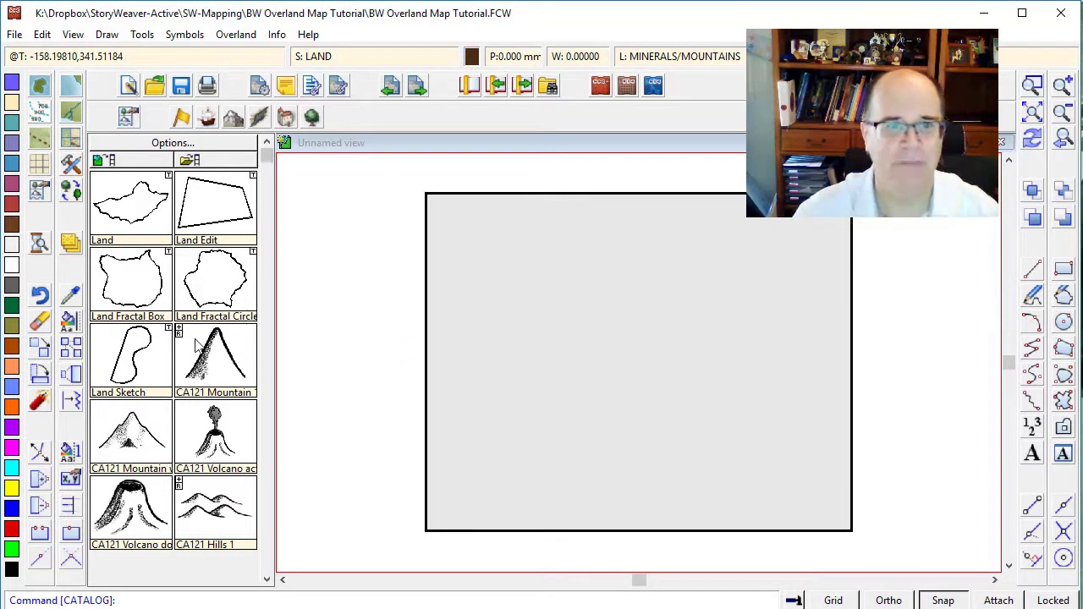
left_click(137, 213)
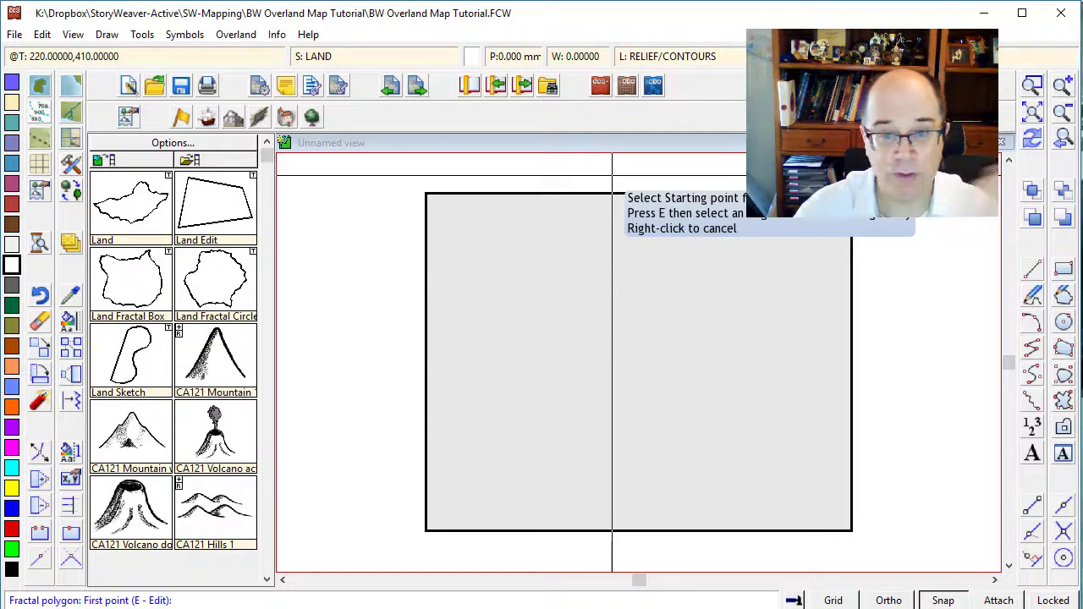
left_click(613, 175)
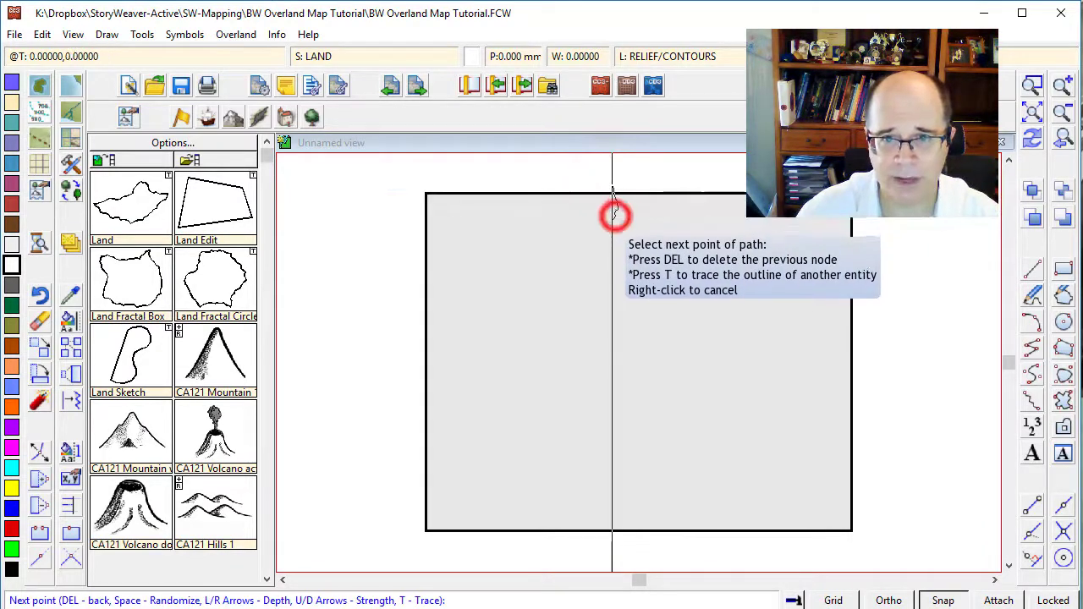
left_click(595, 239)
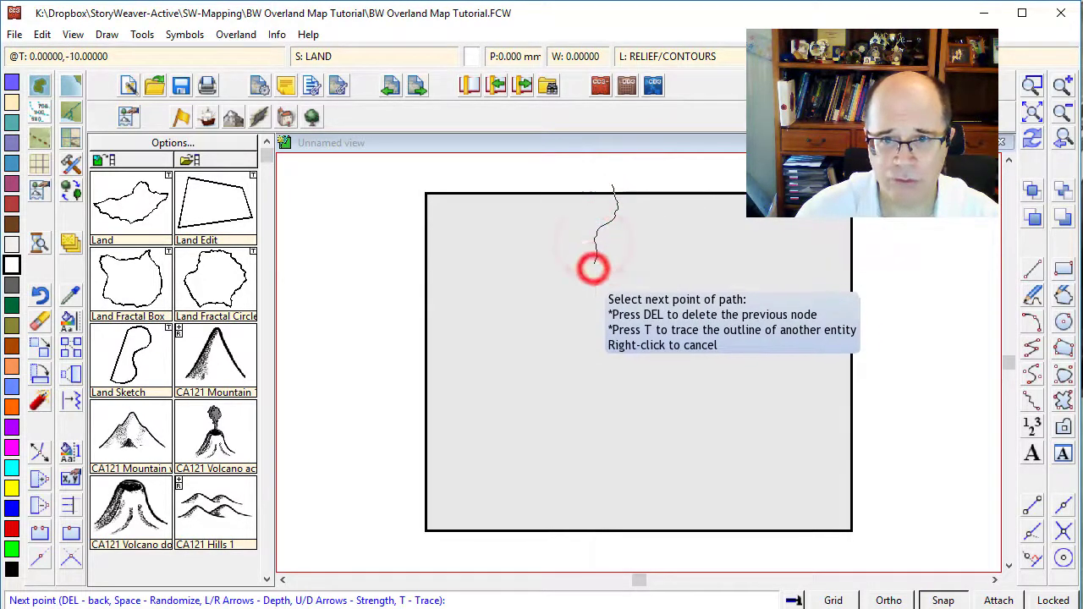
left_click(617, 286)
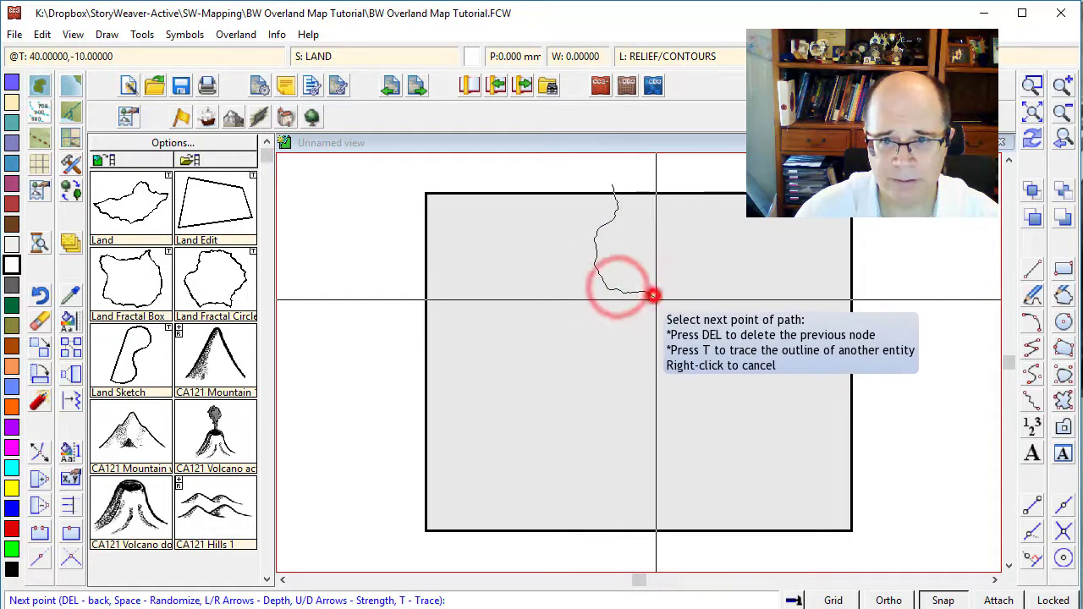
left_click(653, 295)
left_click(711, 276)
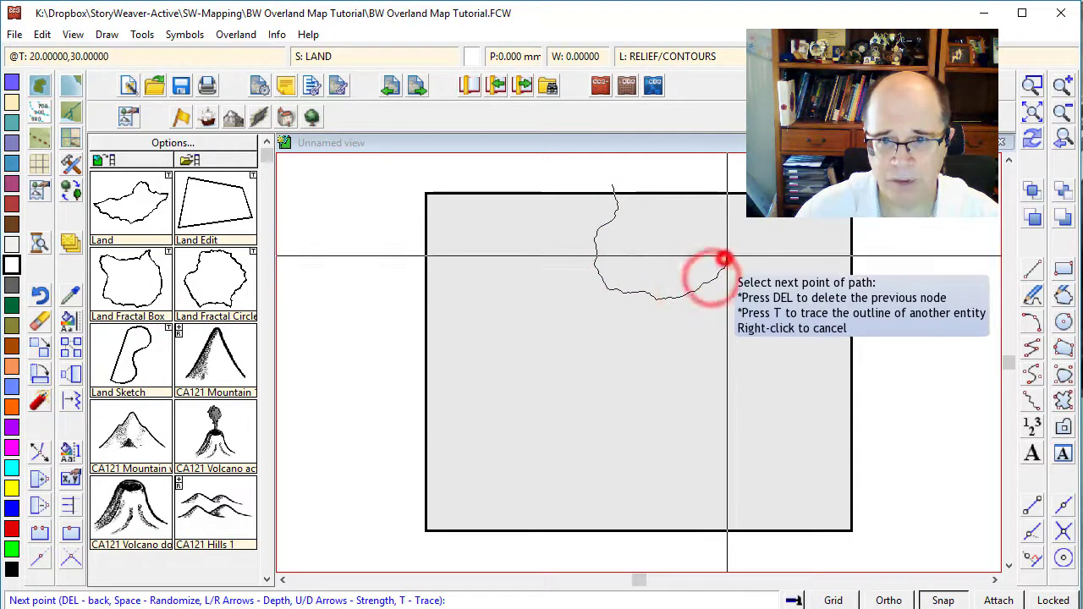
left_click(726, 259)
left_click(746, 272)
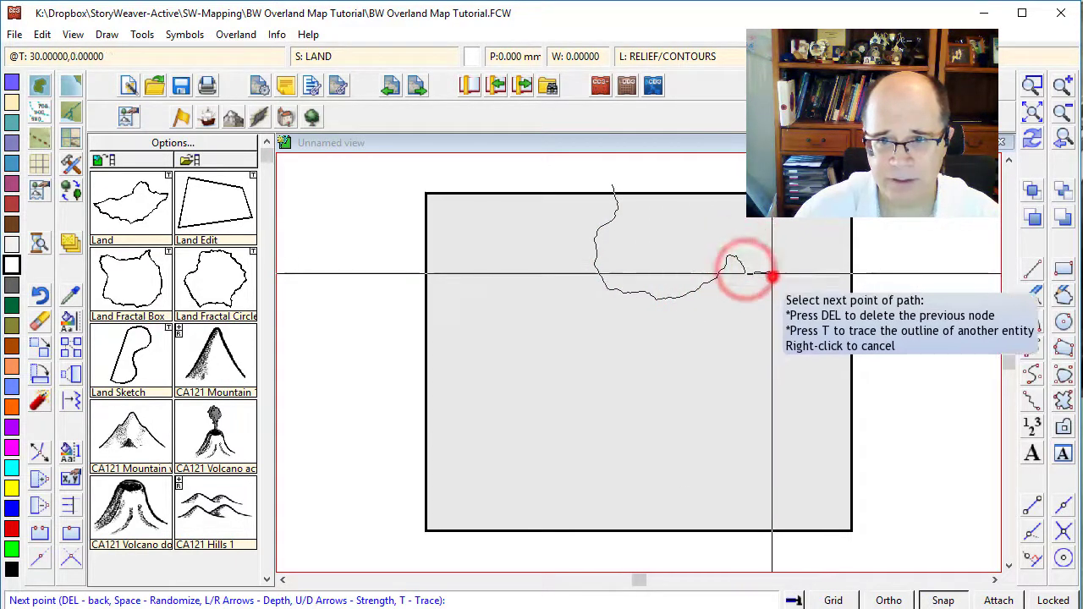
- Continue the fractal coastline around the jagged eastern end of the central sea inlet, turning back west along its southern shore
left_click(772, 276)
left_click(780, 284)
left_click(771, 293)
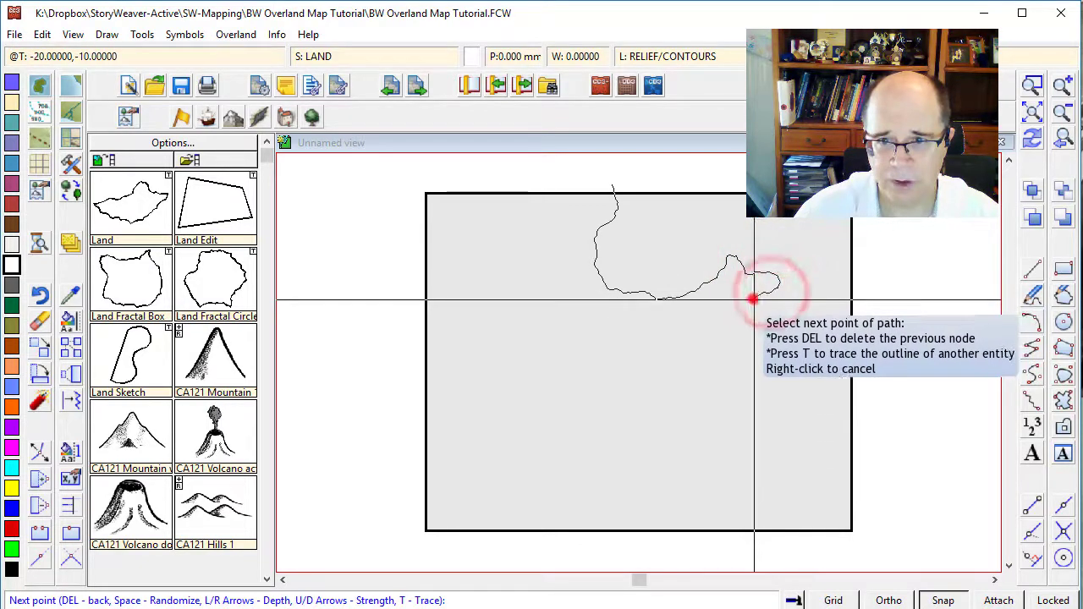
left_click(753, 300)
left_click(728, 306)
left_click(735, 323)
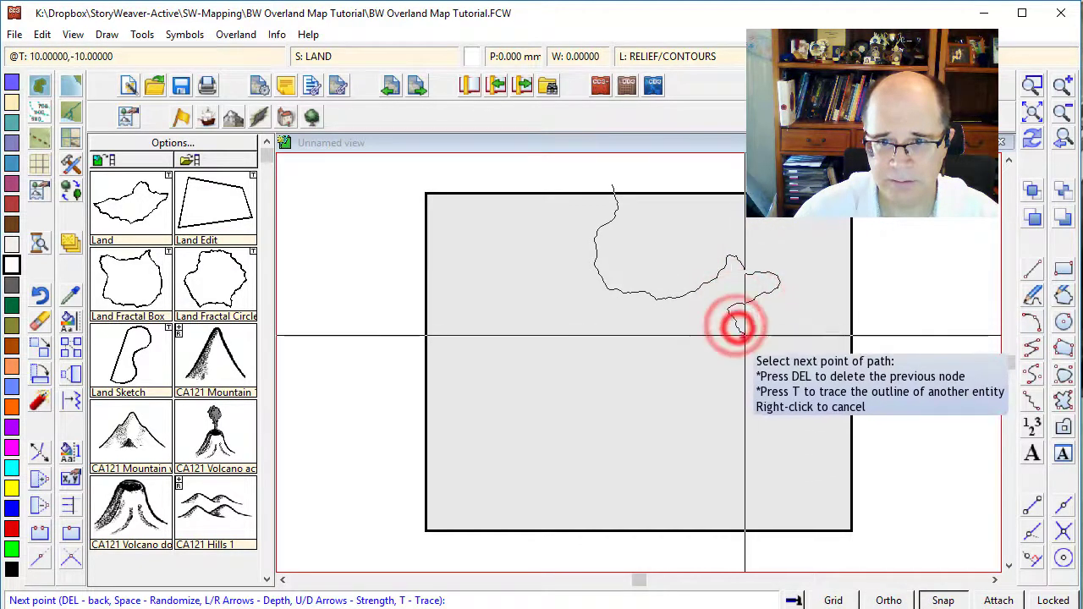
left_click(745, 335)
left_click(746, 344)
left_click(737, 363)
left_click(708, 353)
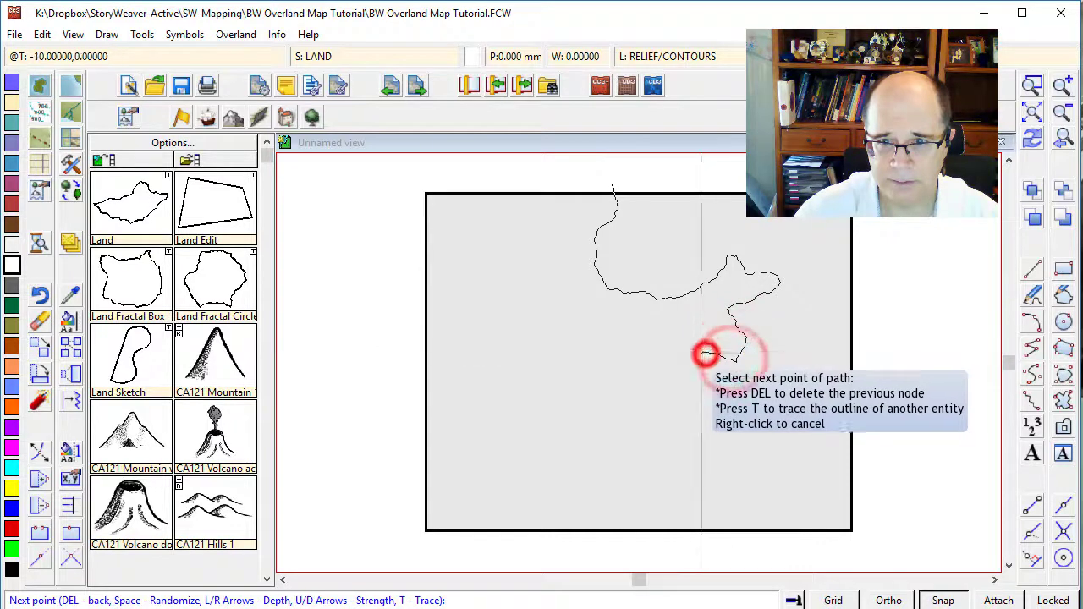
- Trace the coastline west along the inlet's southern shore and down the southern landmass's west side
left_click(686, 353)
left_click(652, 341)
left_click(639, 339)
left_click(597, 337)
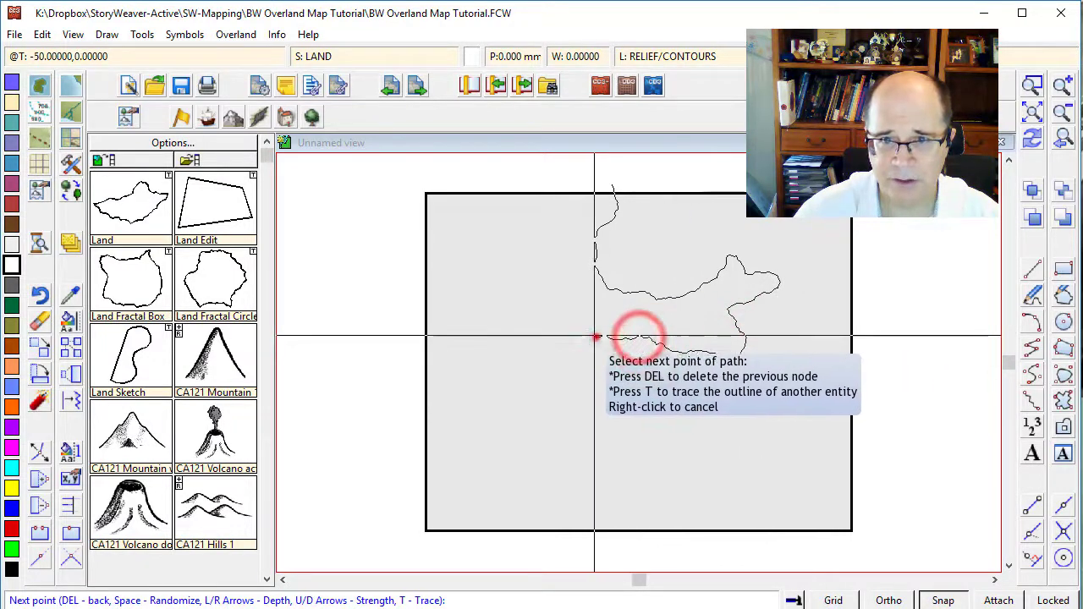
left_click(566, 347)
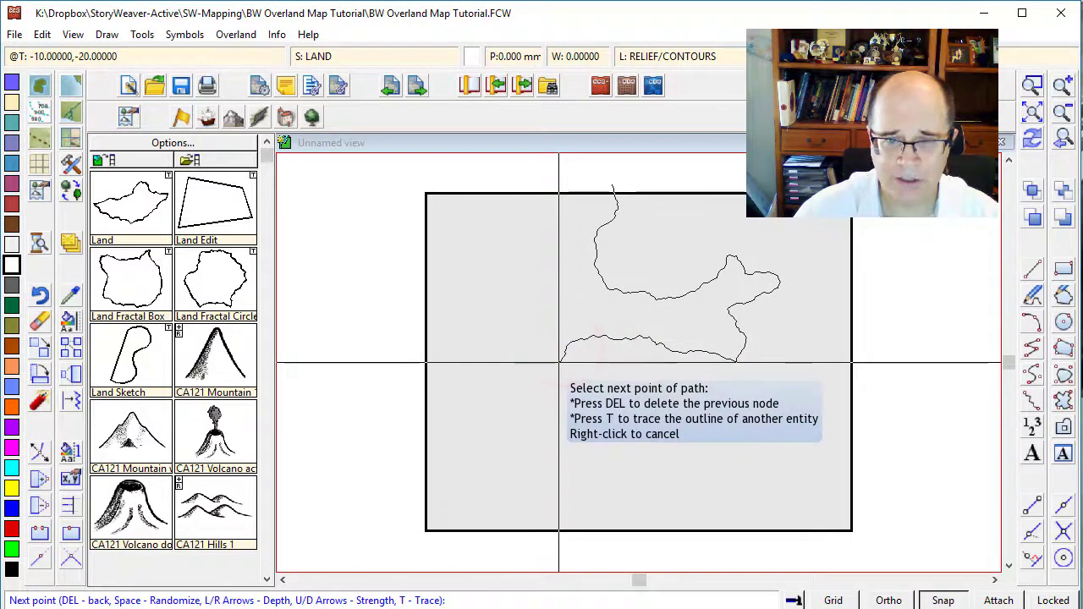
left_click(559, 380)
left_click(541, 402)
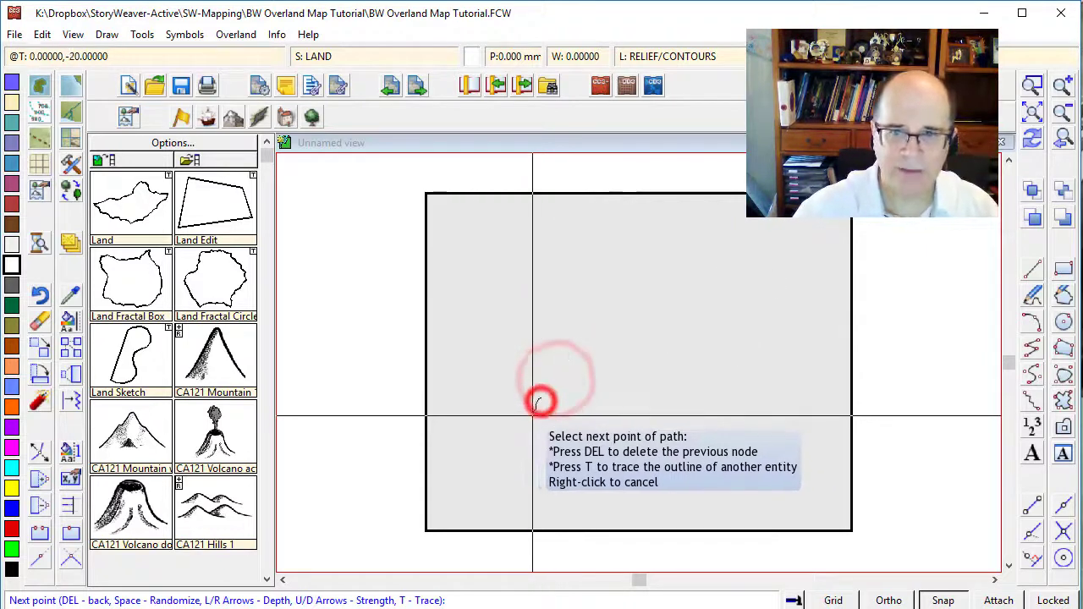
left_click(536, 414)
left_click(542, 439)
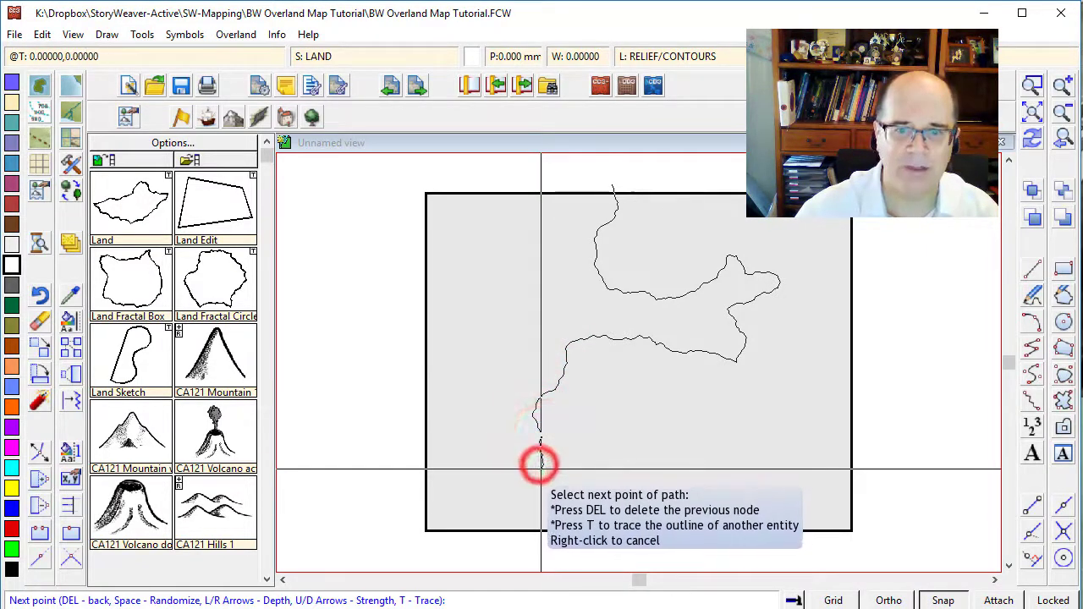
left_click(529, 483)
- Run the southern coast east and off the map's southern border, close the landmass outside the eastern and northern borders, and redraw the map
left_click(551, 495)
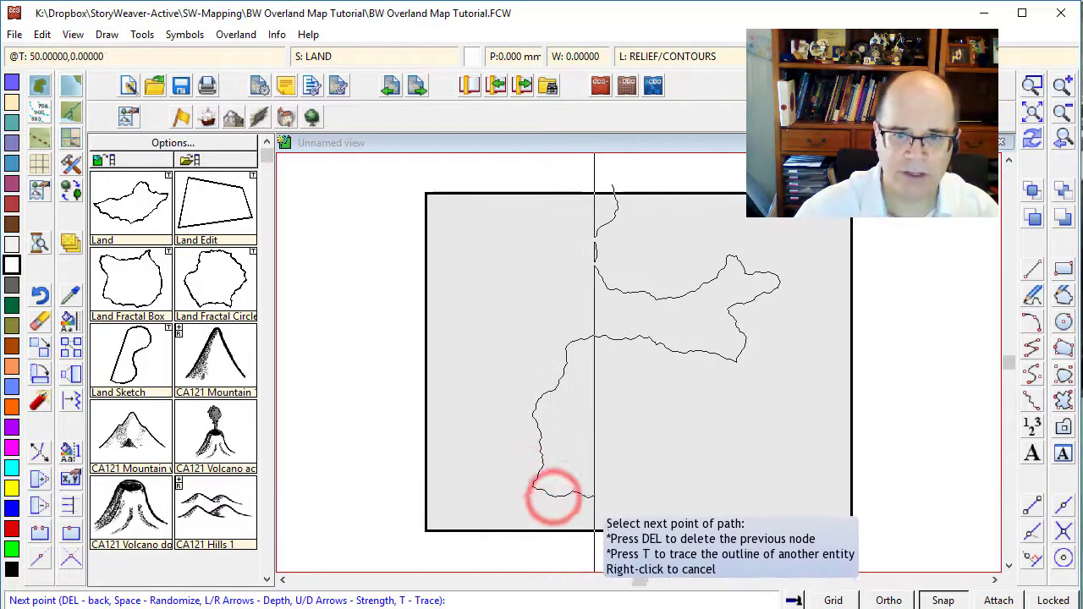
left_click(597, 501)
left_click(621, 490)
left_click(654, 492)
left_click(675, 498)
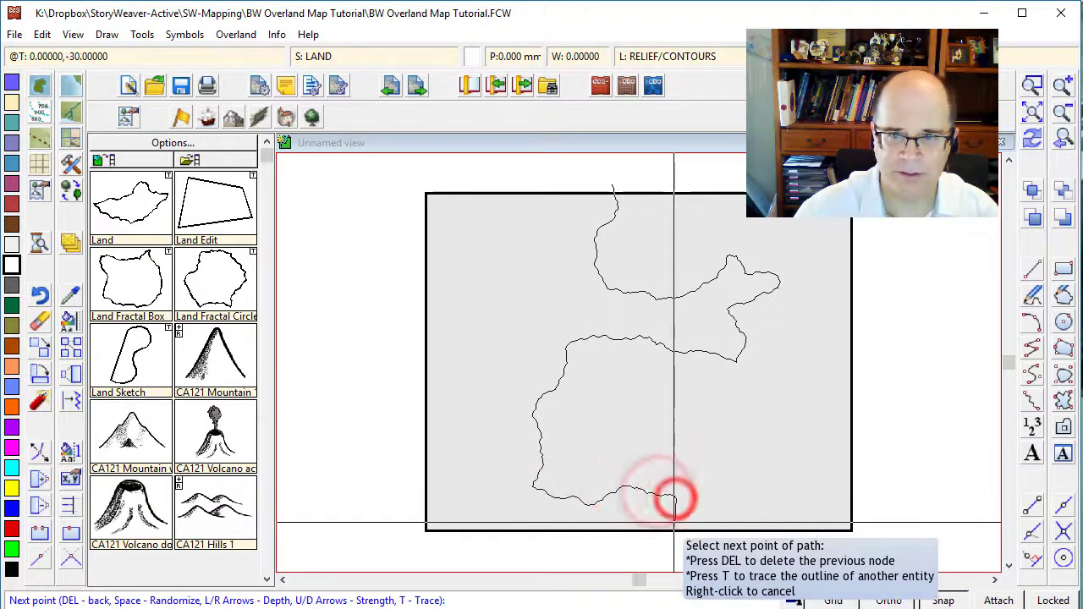
left_click(673, 552)
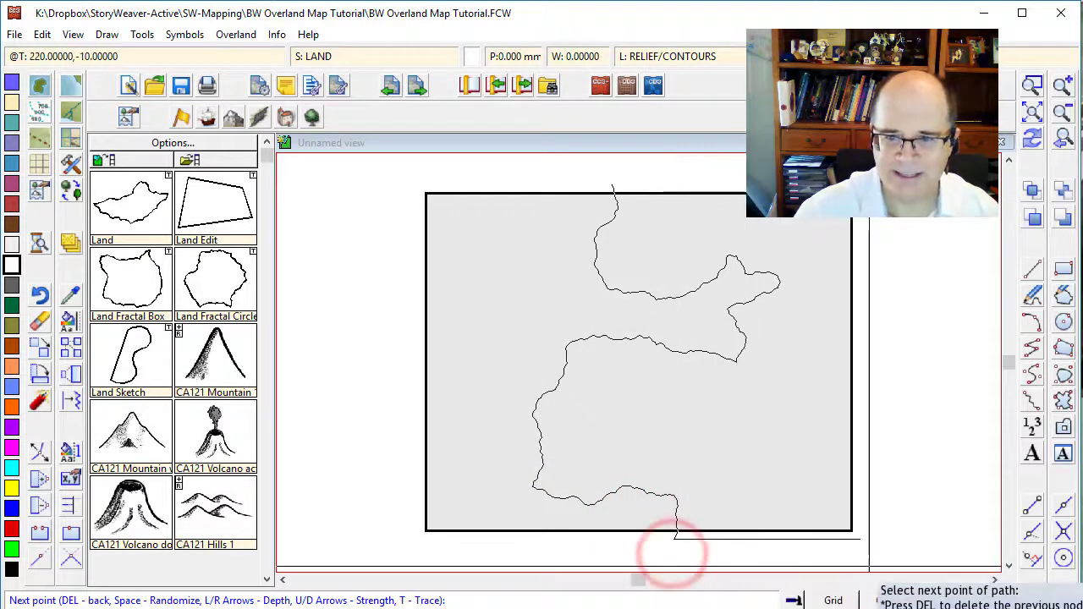
right_click(630, 176)
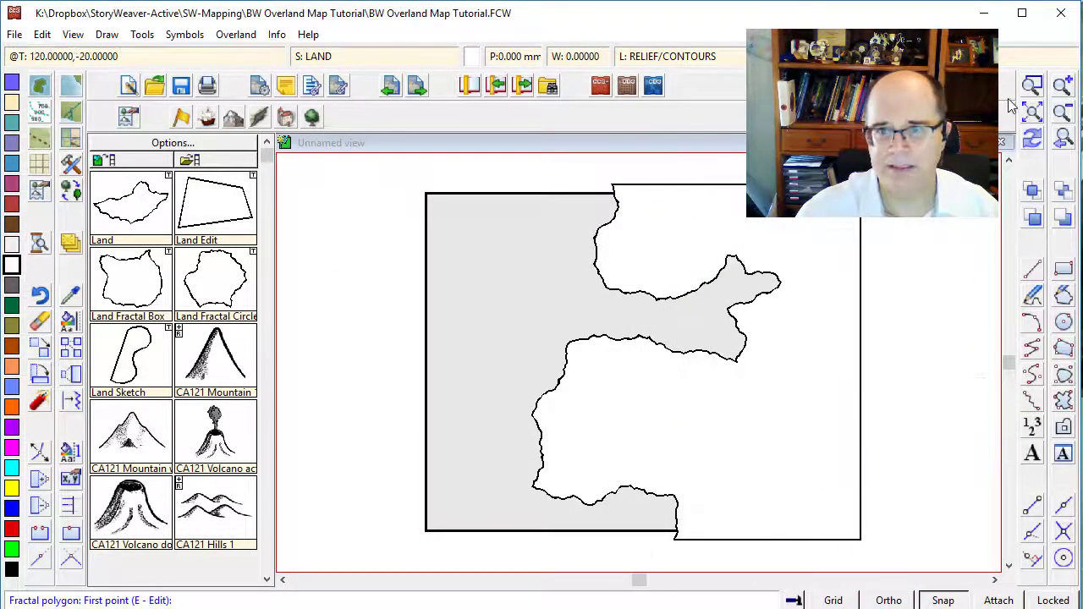
left_click(1033, 142)
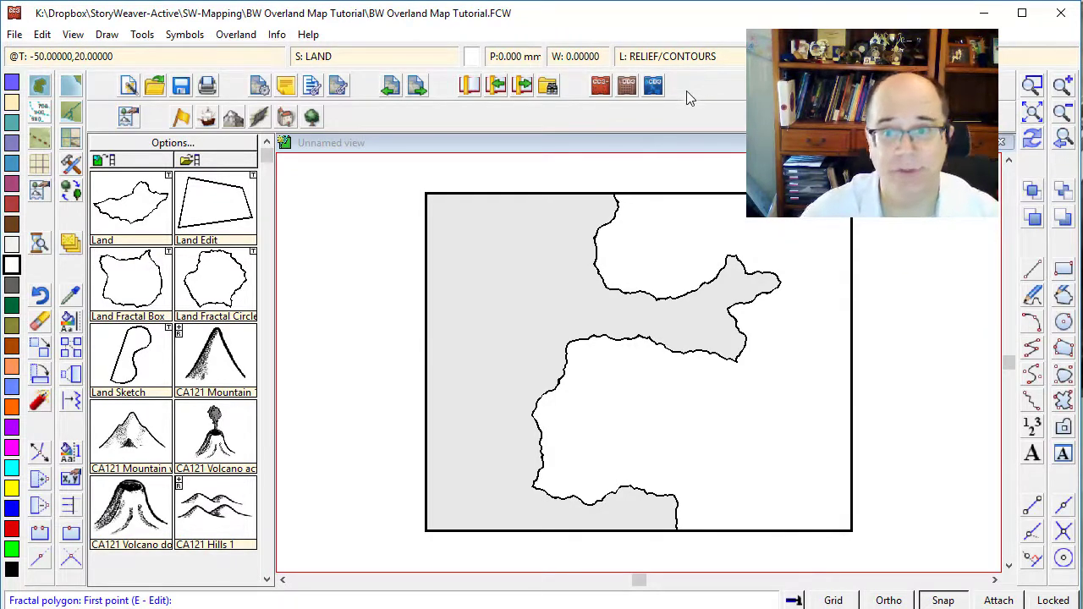
- Place two overlapping CA121 mountain symbols with a cave entrance across the map's northern border, working from back to front
left_click(267, 330)
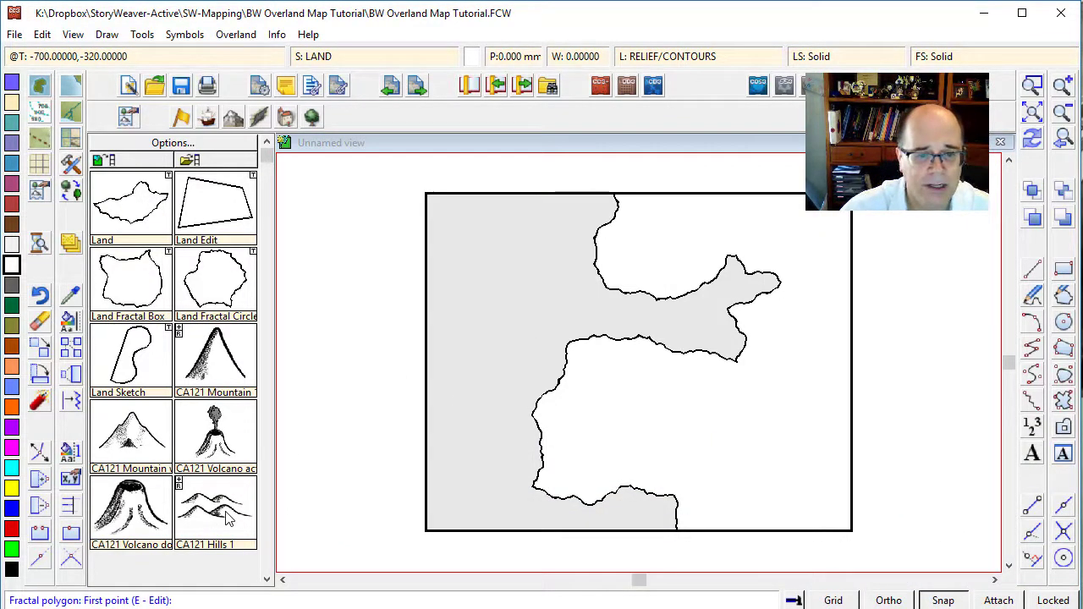
left_click(154, 451)
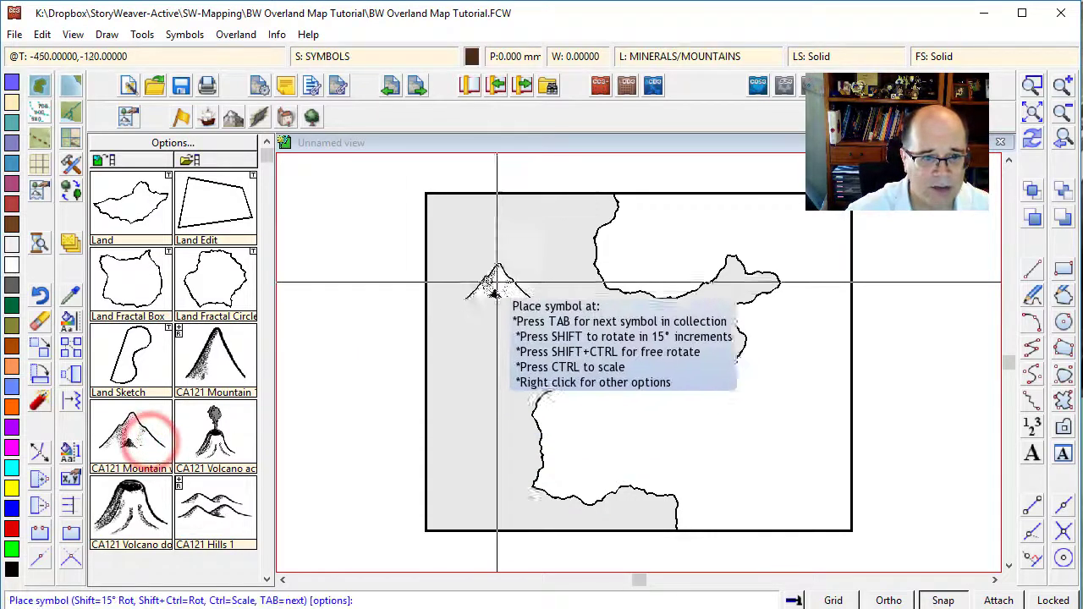
left_click(684, 185)
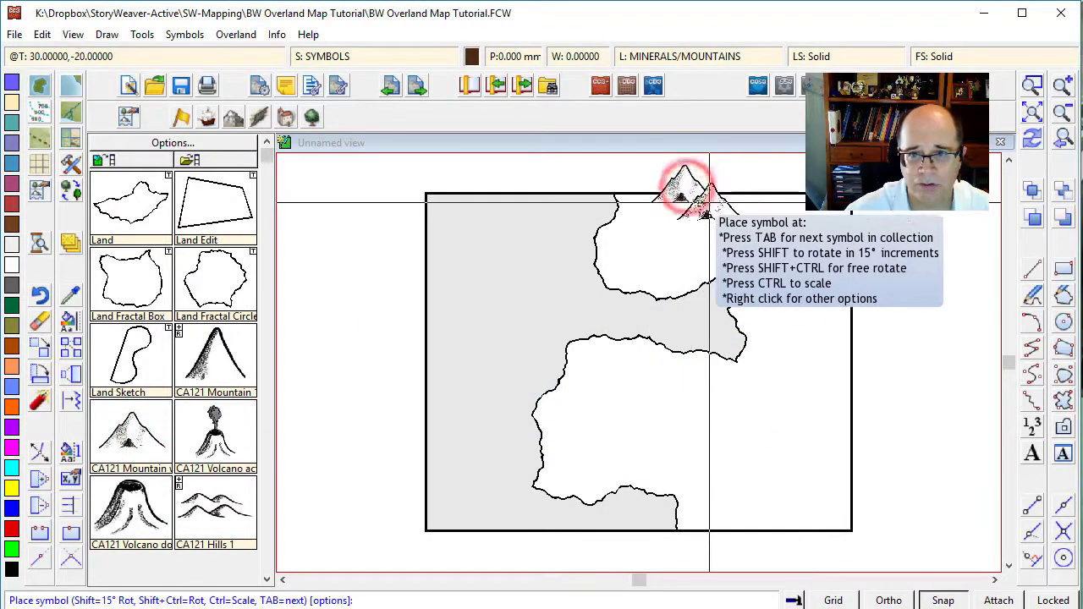
left_click(708, 199)
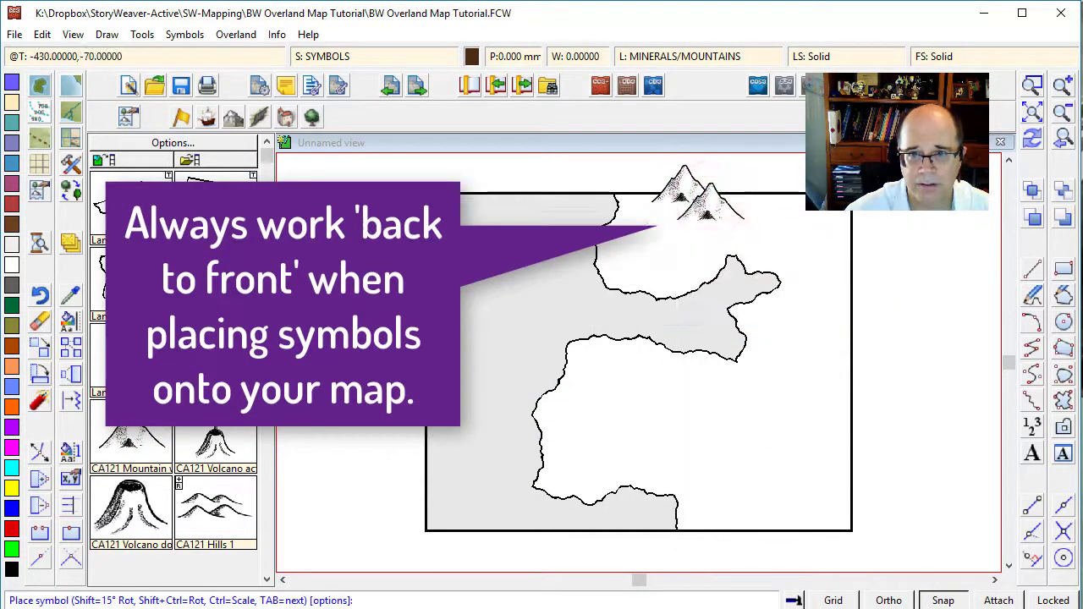
- Using the CA121 Mountain 1 collection, fill out the northern cluster and build mountain ranges at the eastern border and near the southern border
left_click(664, 226)
left_click(782, 408)
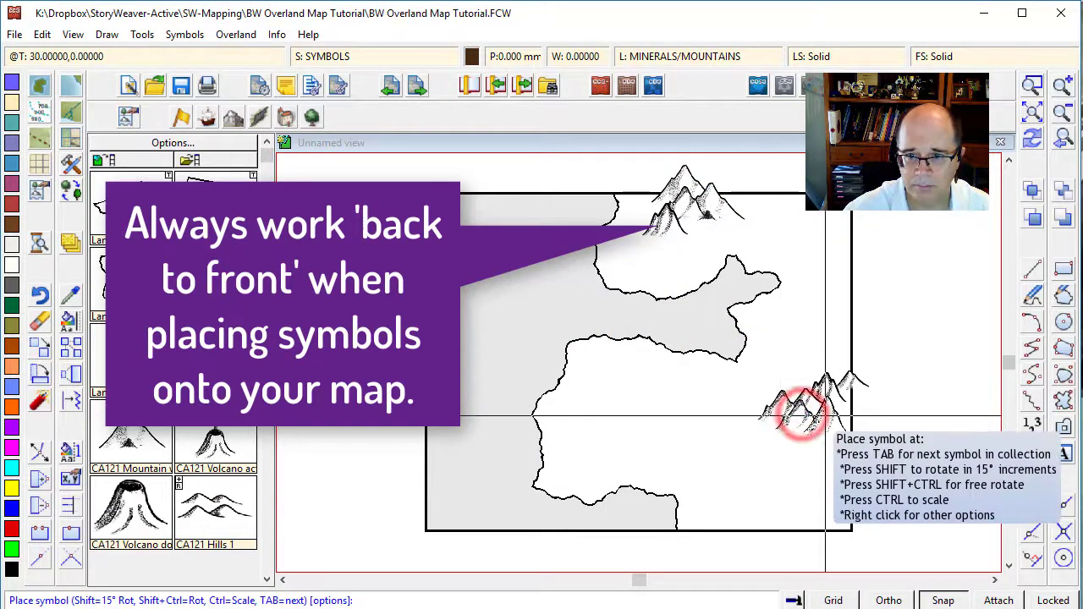
left_click(748, 408)
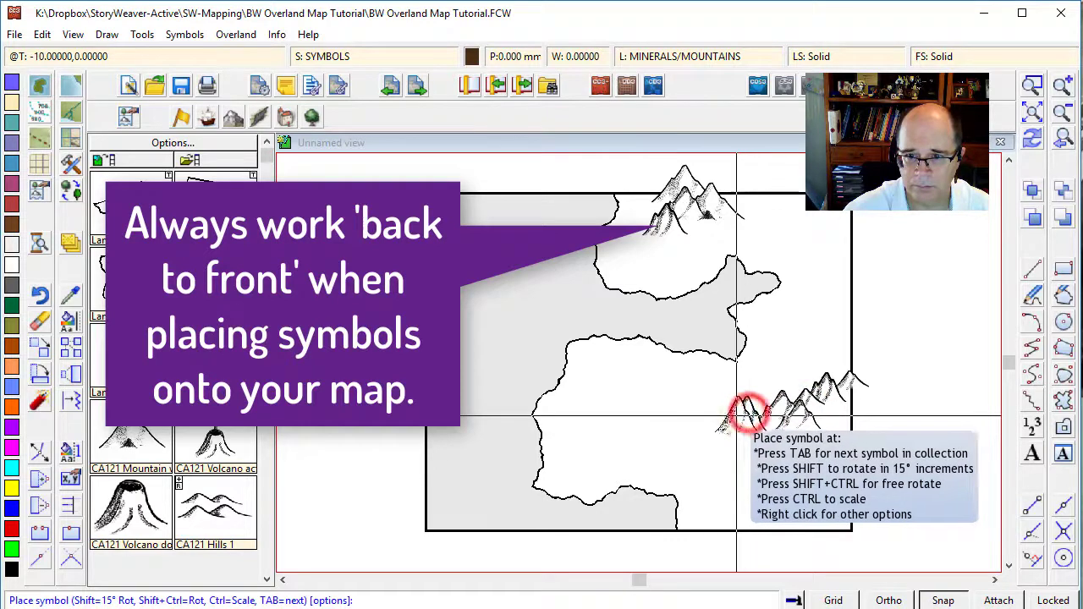
left_click(749, 503)
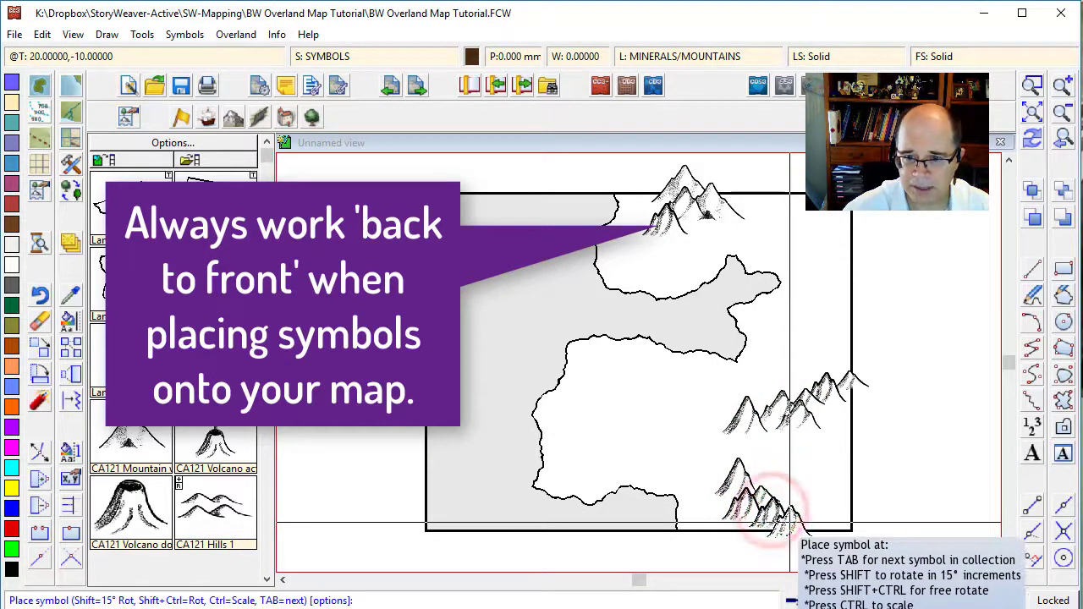
left_click(787, 518)
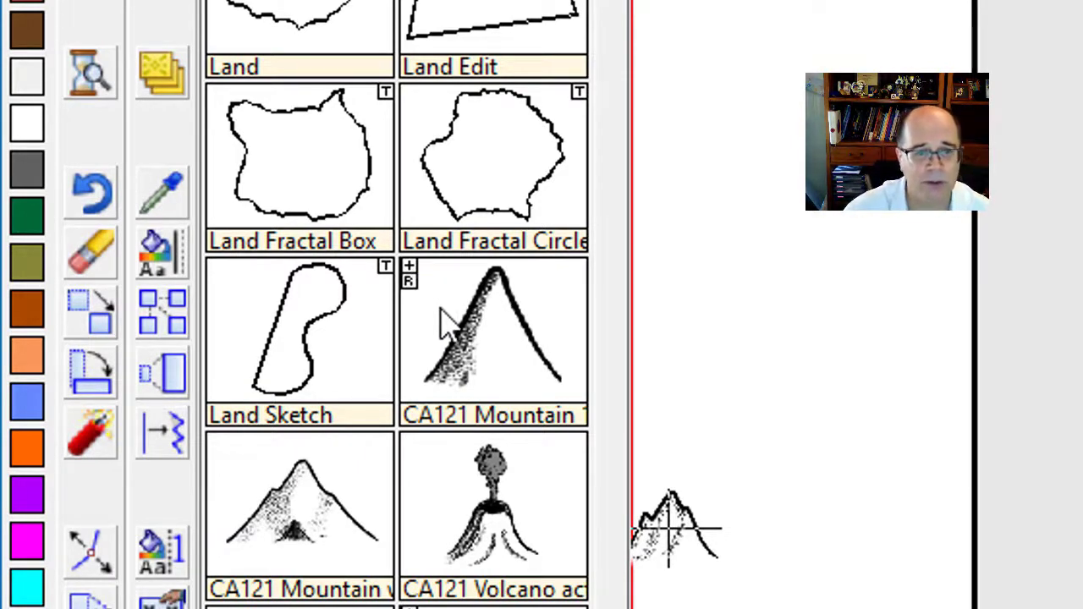
- Expand the CA121 Mountain 1 collection, extend the eastern range westward with two more mountains including Mountain 1, and collapse the collection
left_click(410, 268)
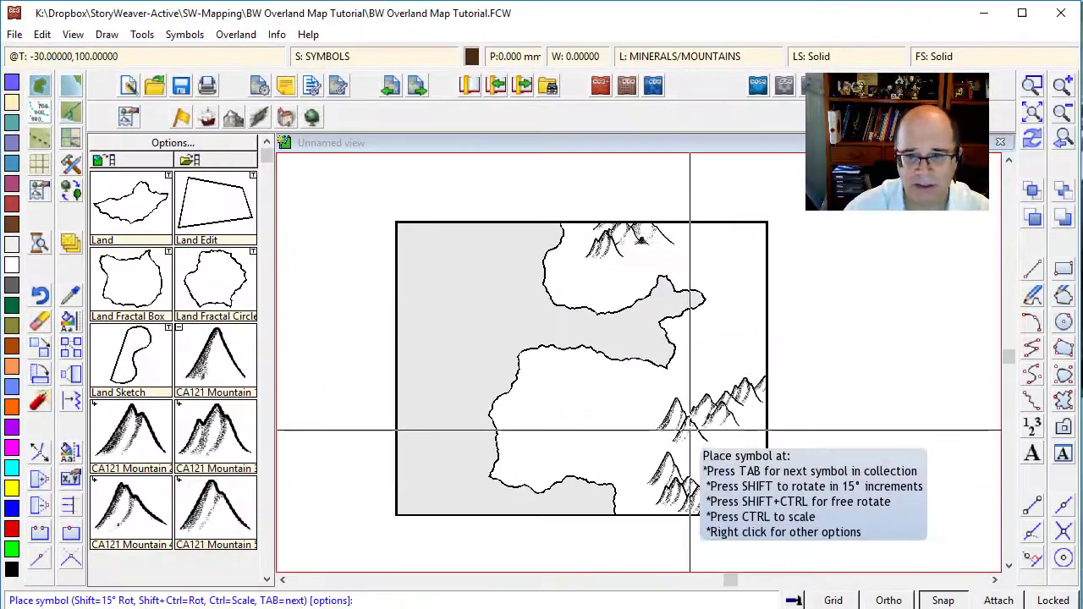
left_click(653, 421)
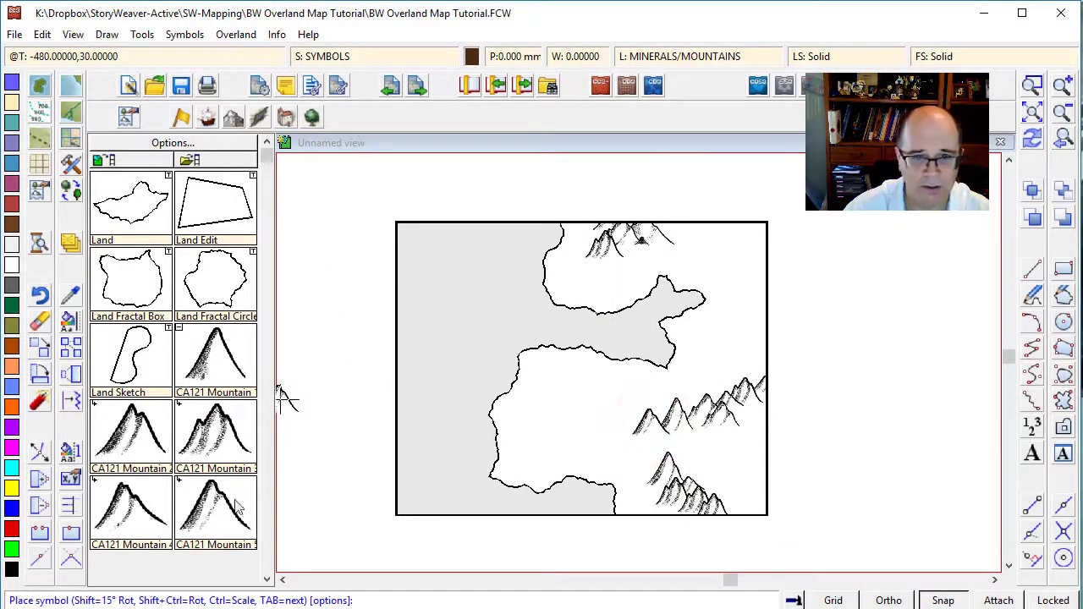
left_click(228, 376)
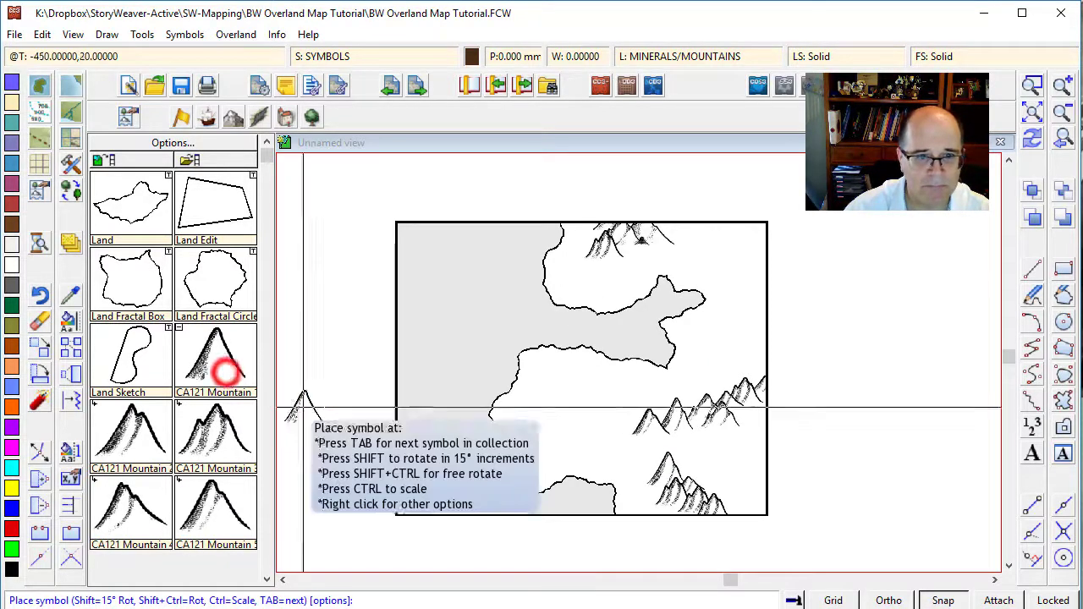
left_click(636, 429)
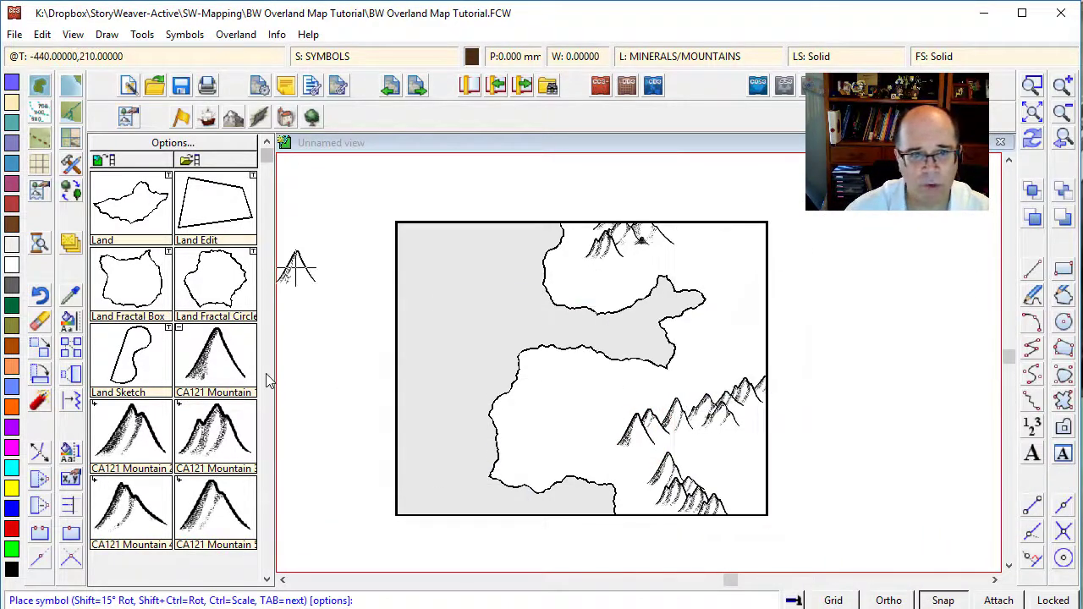
left_click(180, 331)
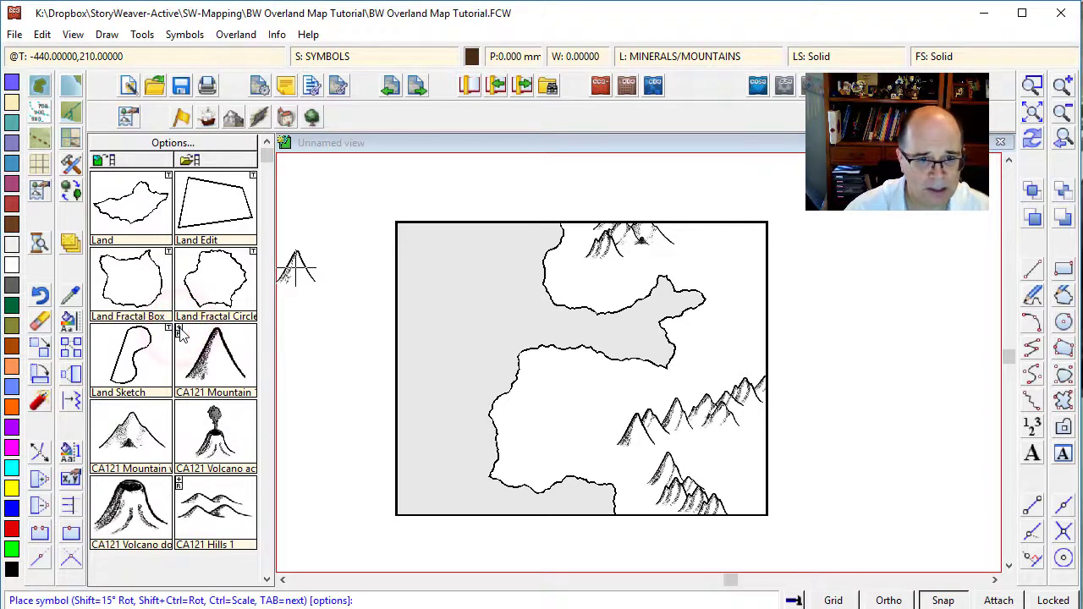
- Place CA121 Hills 1 symbols along the foot of the northern mountain cluster and just east of it
left_click(212, 514)
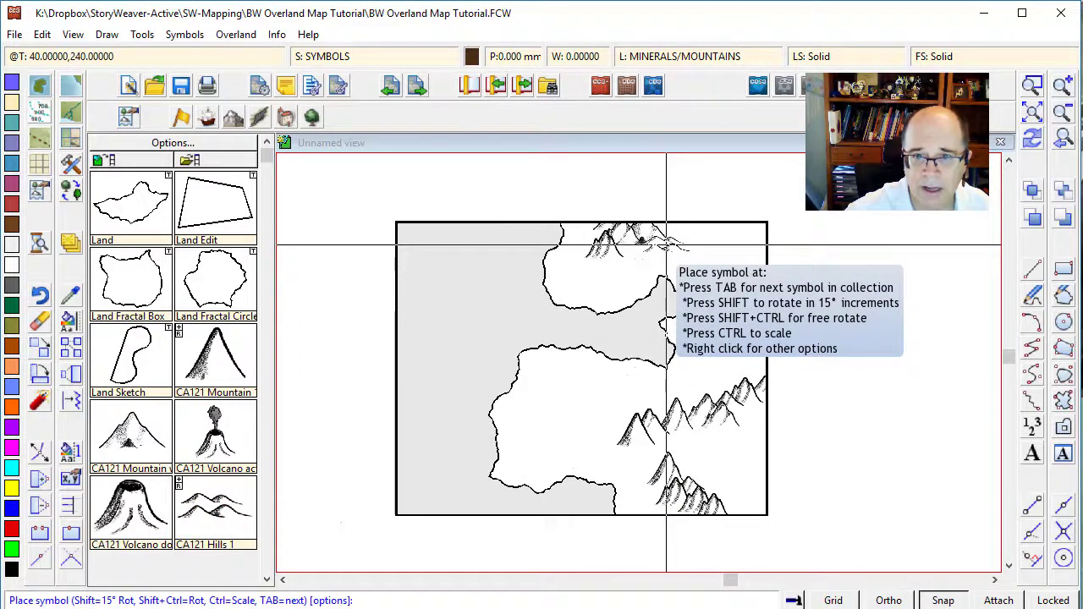
left_click(667, 245)
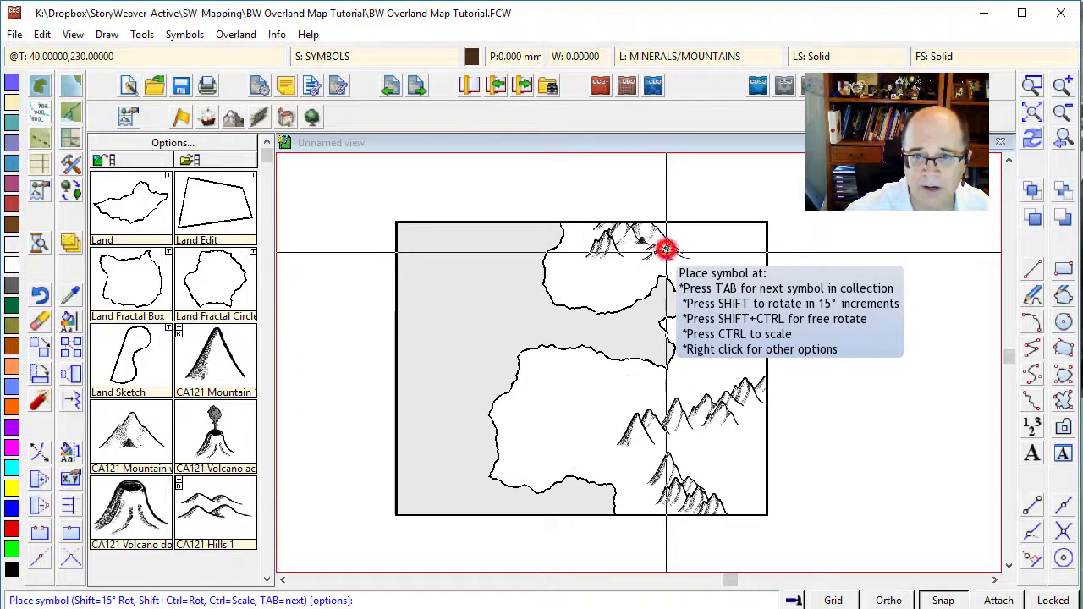
left_click(625, 254)
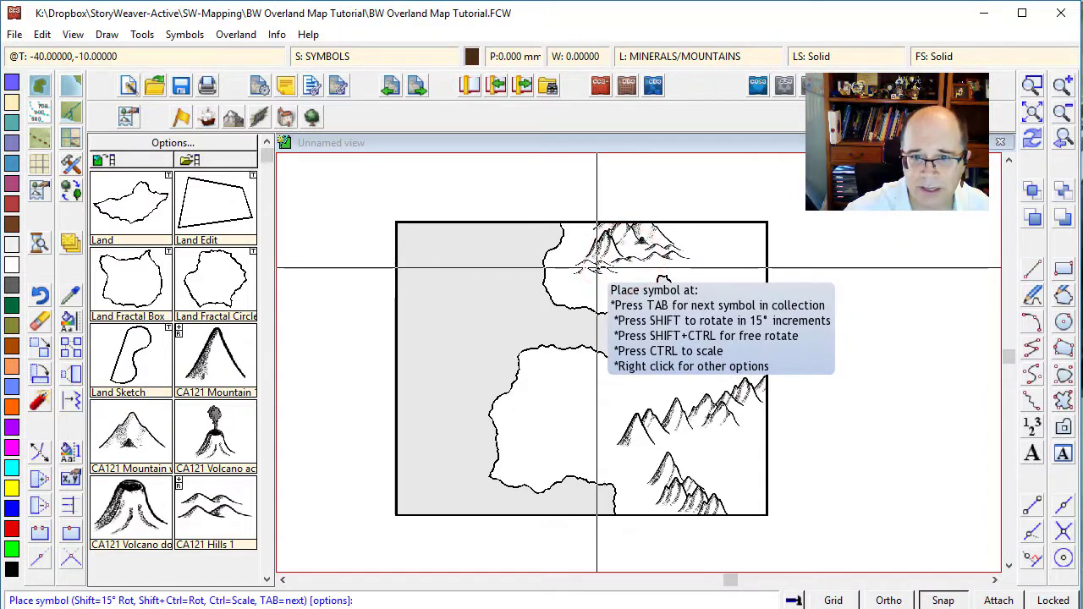
left_click(597, 267)
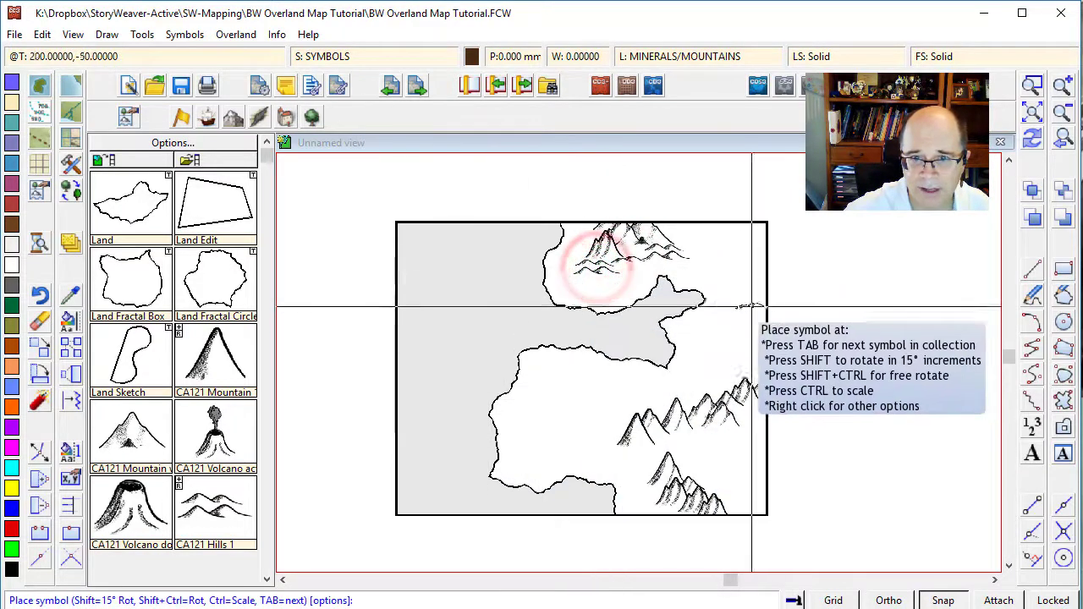
left_click(705, 237)
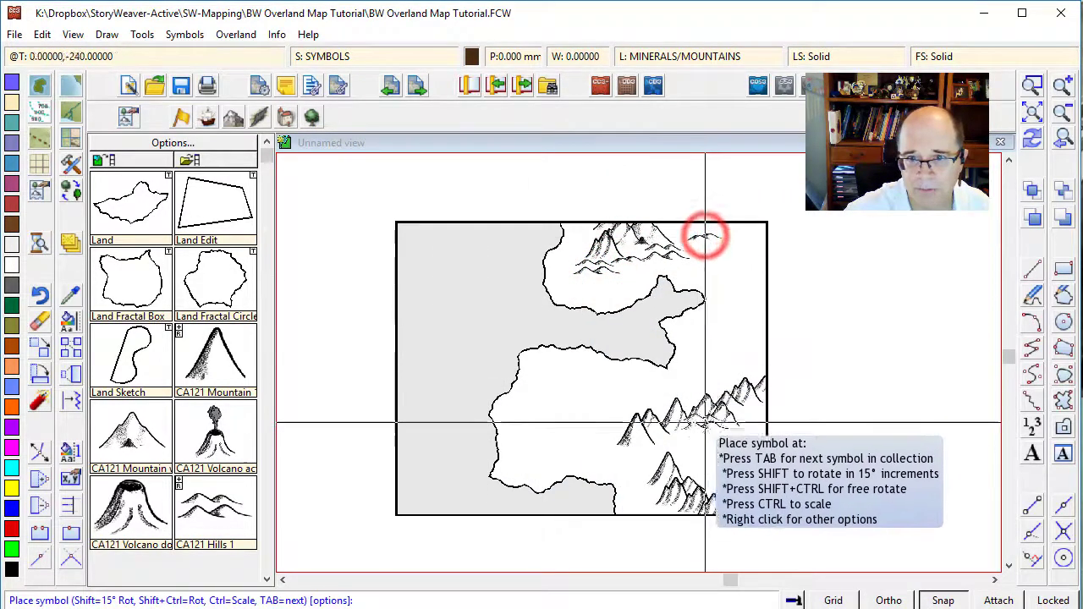
- Add CA121 Hills 1 symbols along the southern foot of the eastern mountain range, working from the eastern border to its western end
left_click(744, 422)
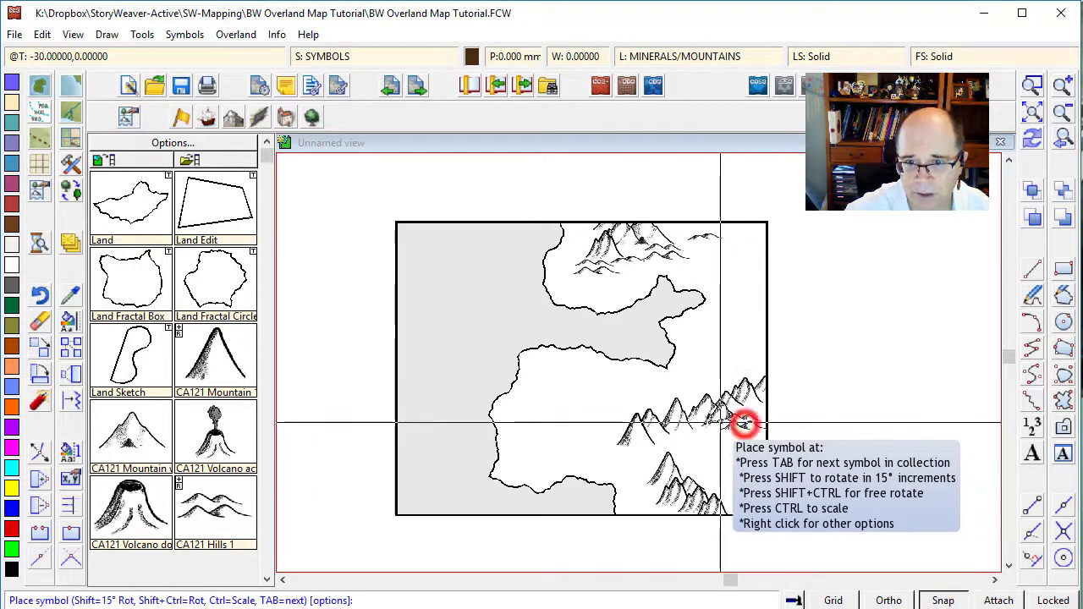
left_click(700, 426)
left_click(710, 437)
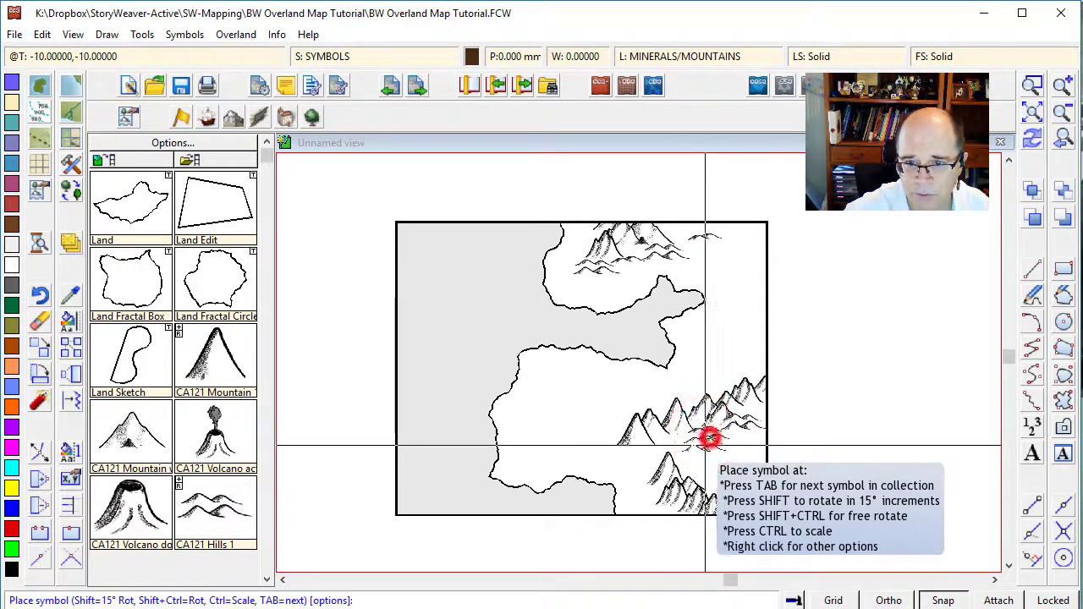
left_click(695, 443)
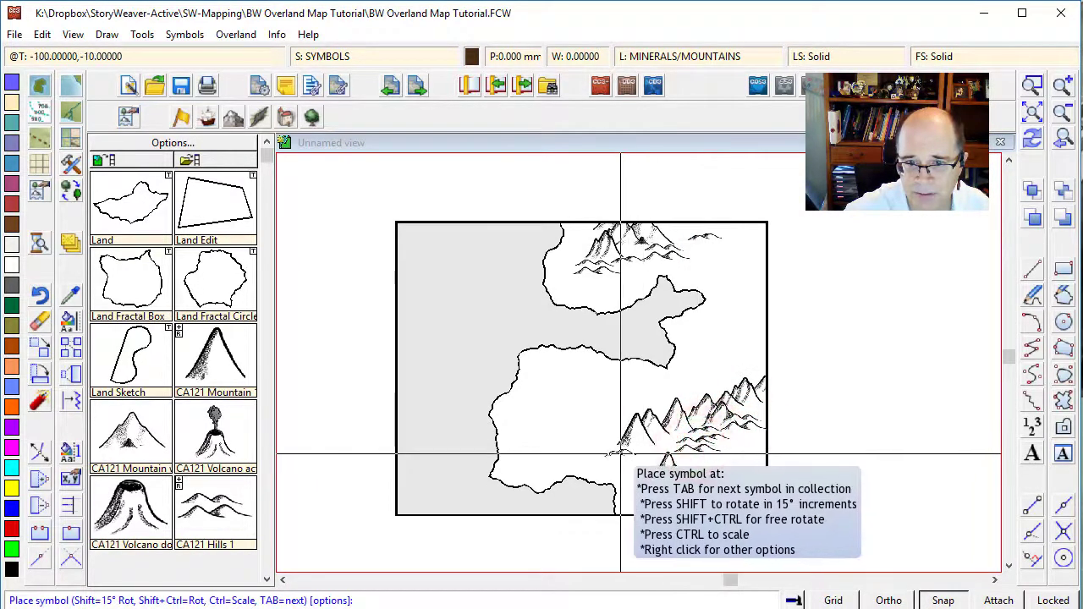
left_click(619, 447)
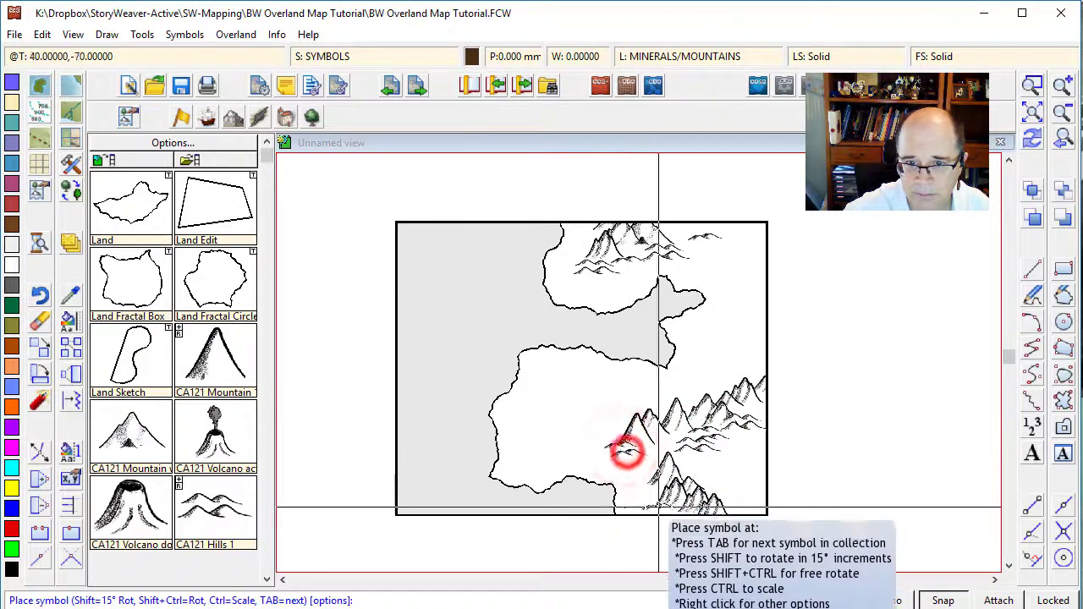
- Surround the southern mountain range with CA121 Hills 1 symbols on its western and northeastern sides, and add hills west of the eastern range
left_click(648, 486)
left_click(653, 503)
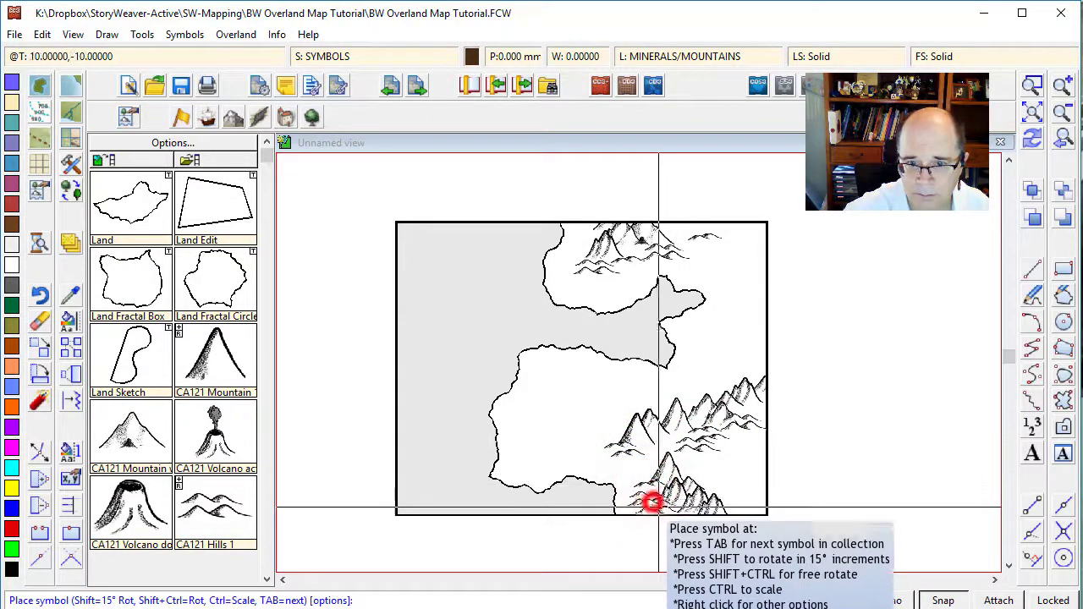
left_click(675, 507)
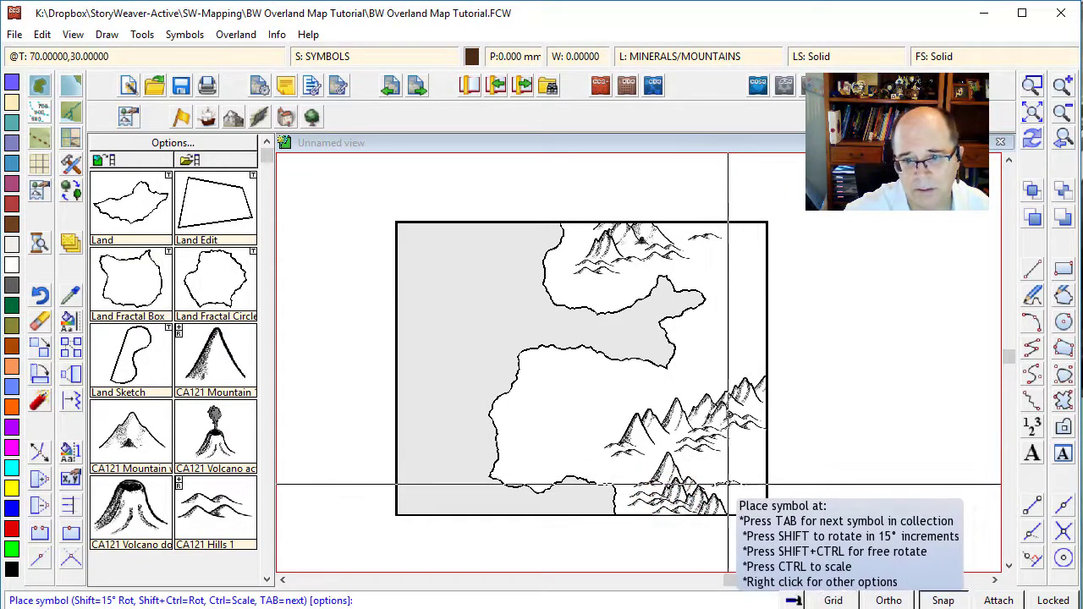
left_click(712, 470)
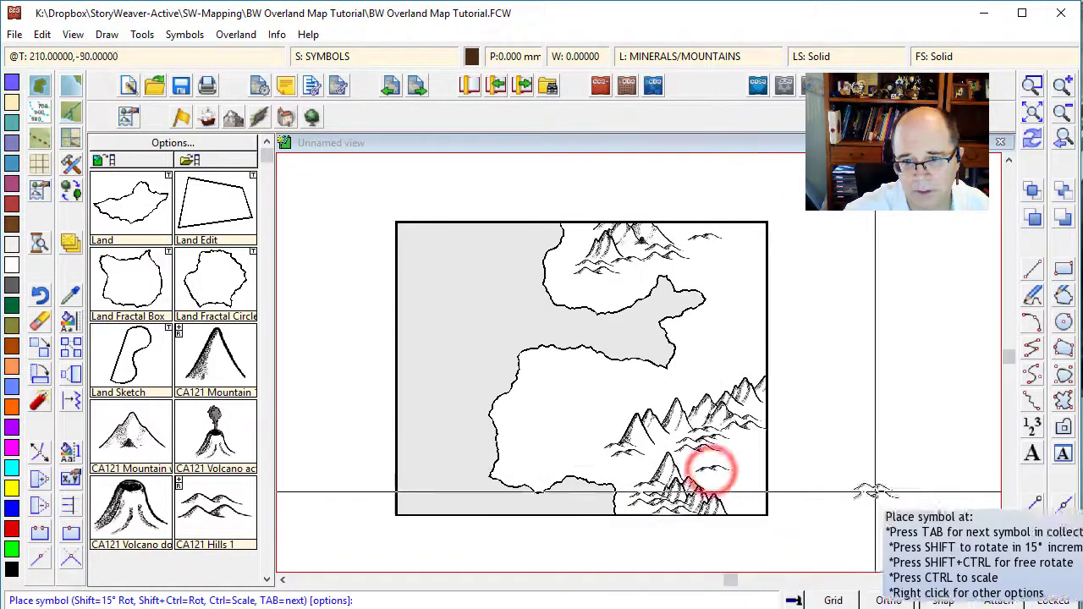
left_click(583, 439)
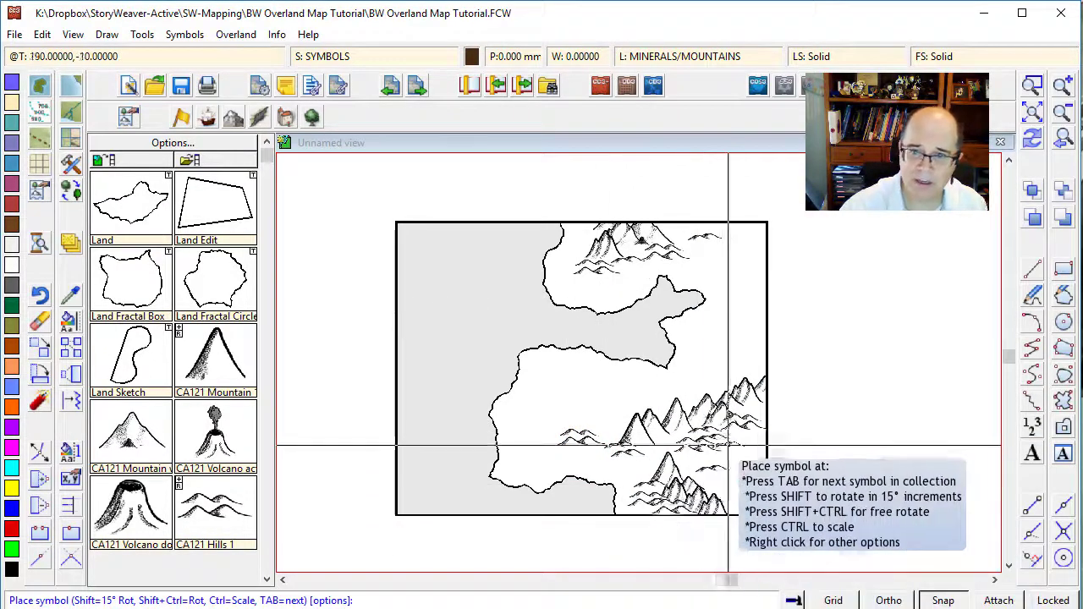